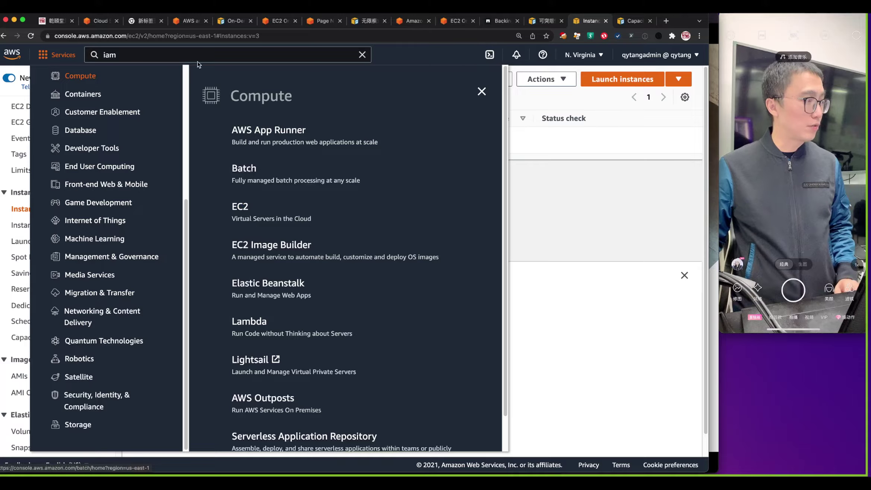
Step: Try to open the EC2 service by replacing the service search text with "ec2" and choosing EC2
left_click(169, 54)
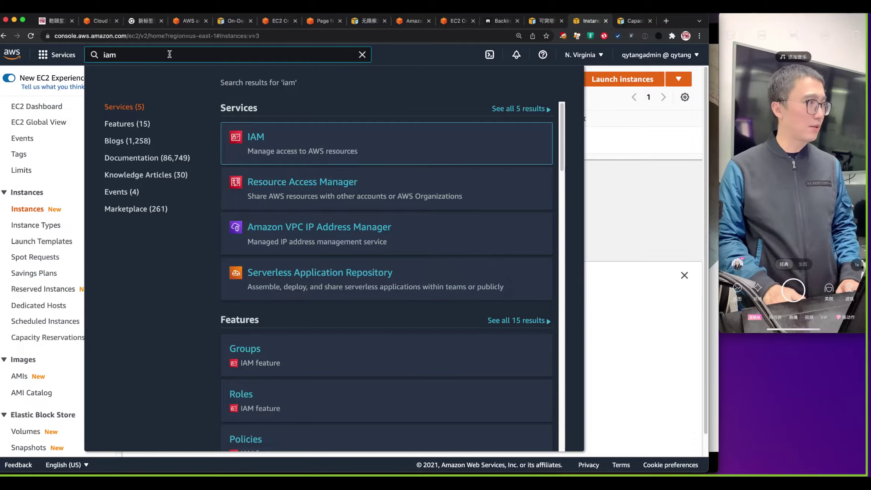
key("BackSpace")
key("BackSpace")
key("BackSpace")
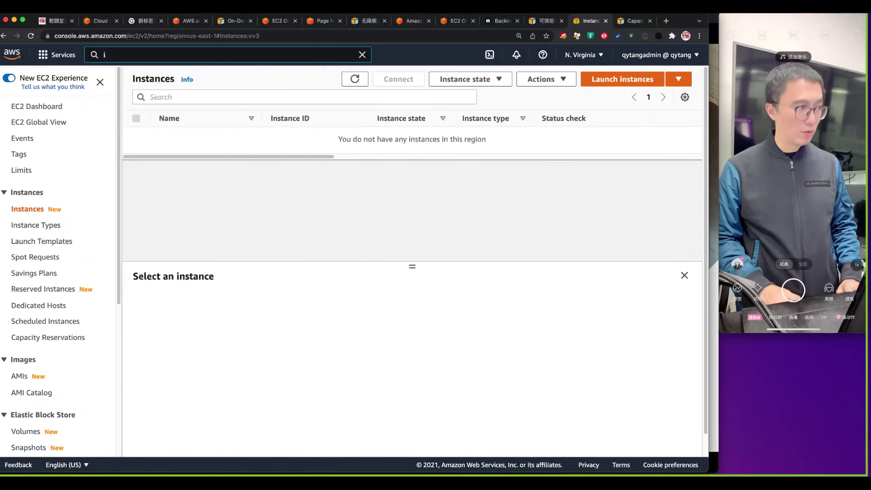
type("ec2")
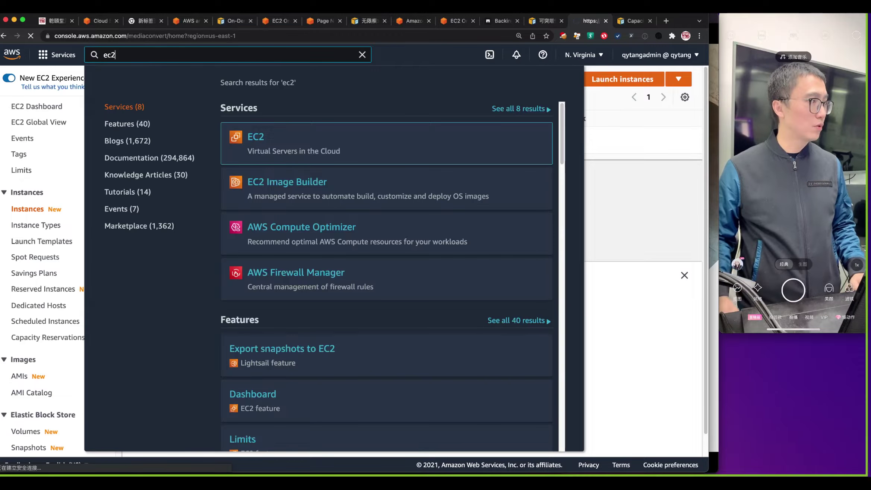
left_click(272, 150)
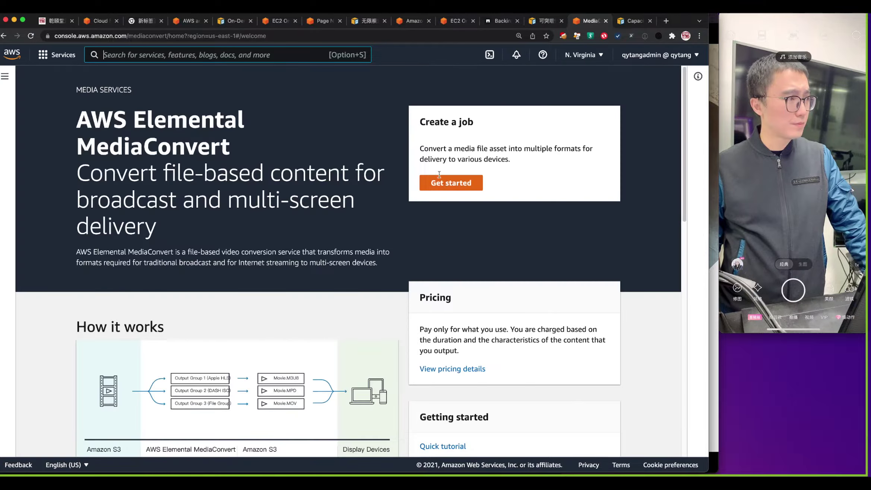
Step: Search the AWS services for "ec2", open EC2 and dismiss its welcome message
left_click(202, 55)
type("e")
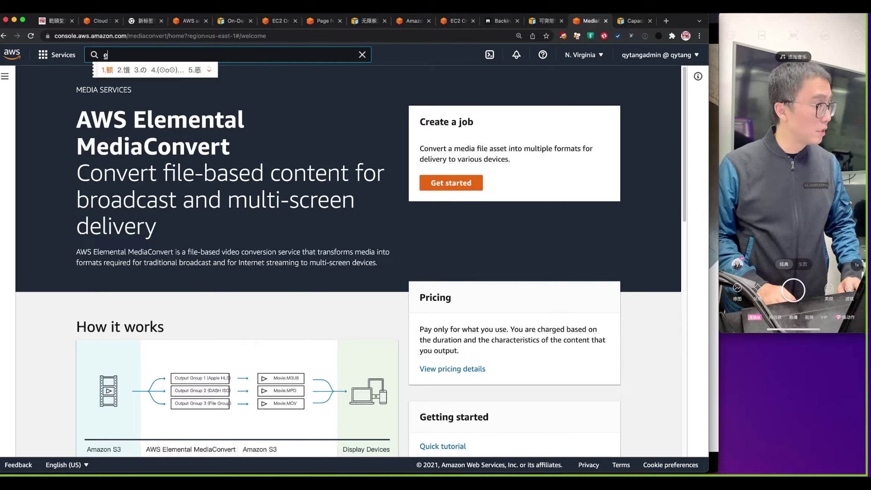
type("c2")
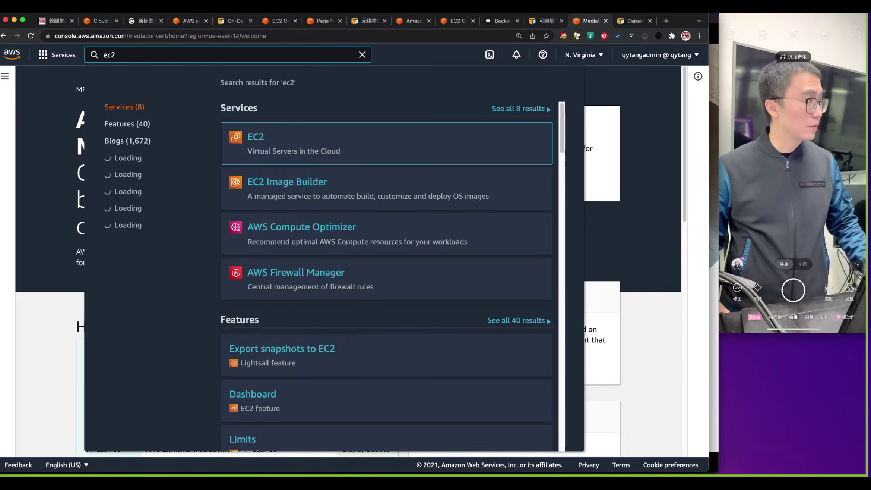
left_click(297, 141)
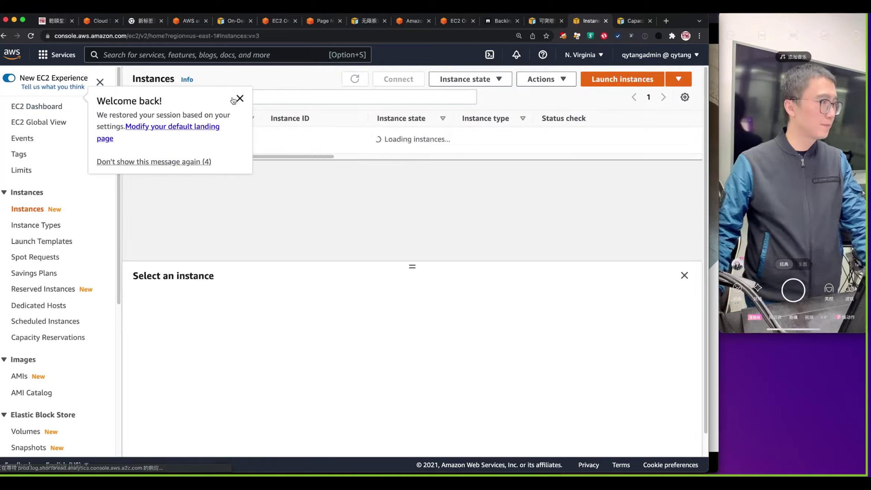
left_click(240, 98)
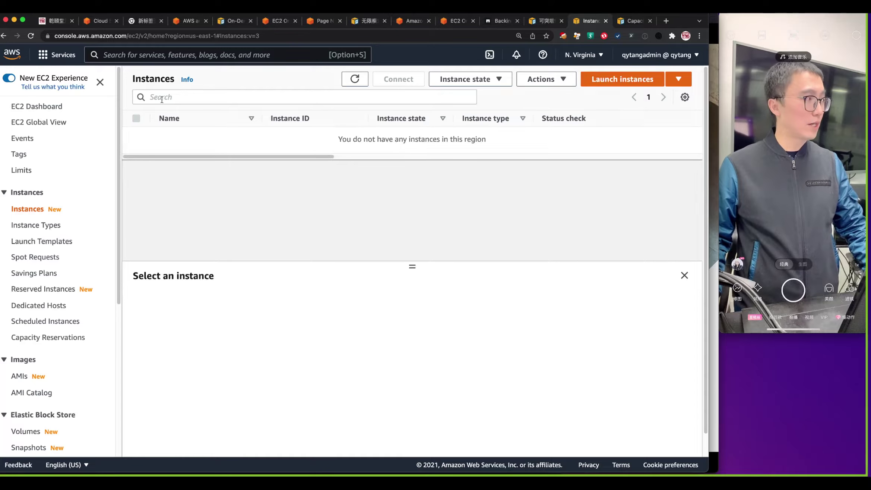
Step: Go to the EC2 Dashboard and start the Launch instance wizard at the Amazon Machine Image choice
left_click(37, 108)
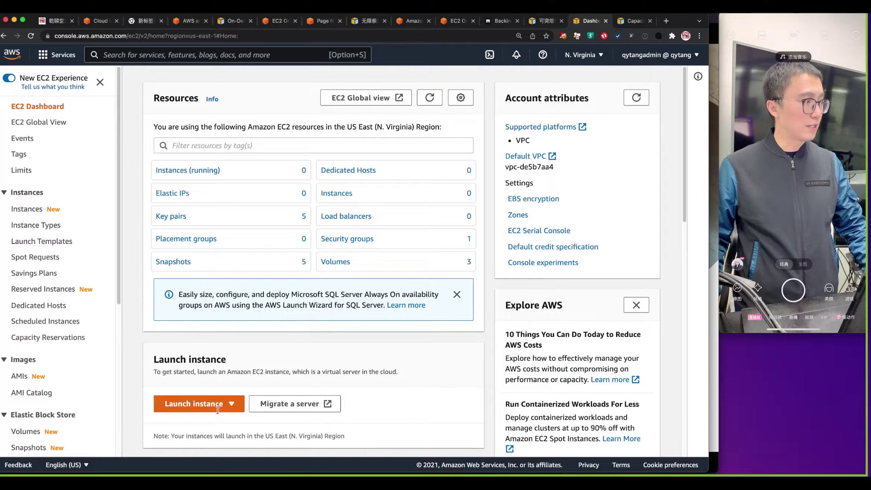
left_click(234, 403)
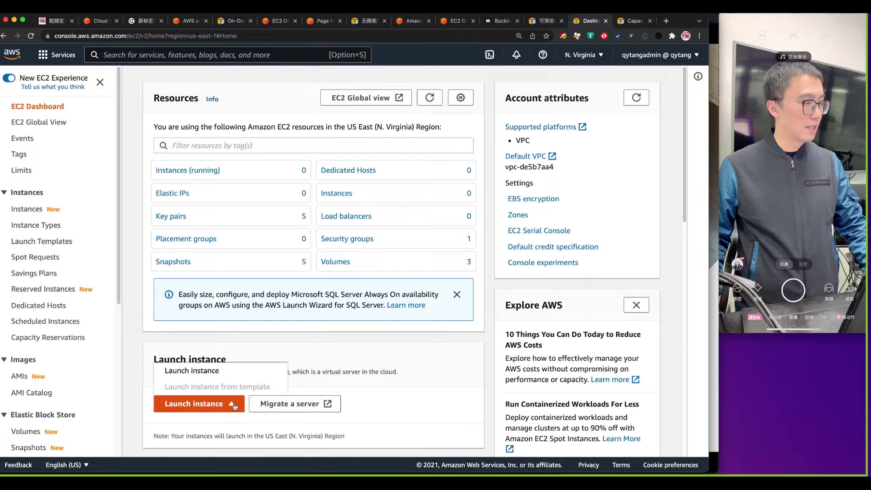
left_click(235, 374)
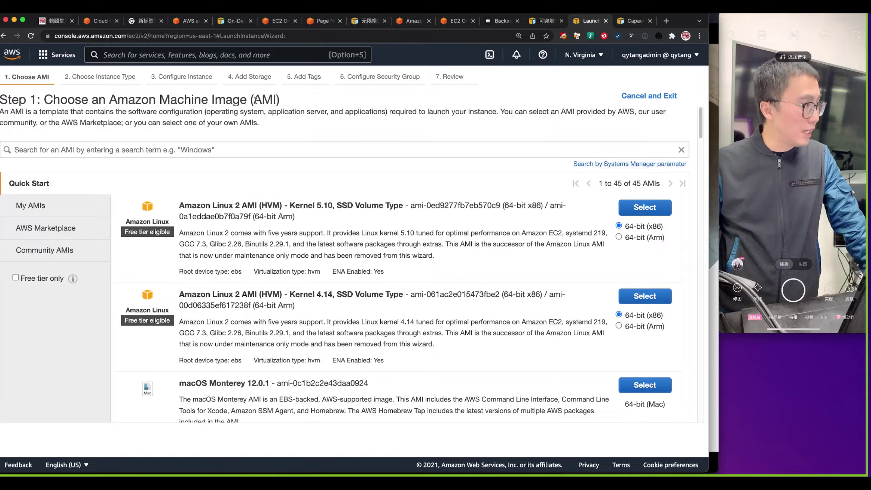
left_click_drag(255, 100, 274, 100)
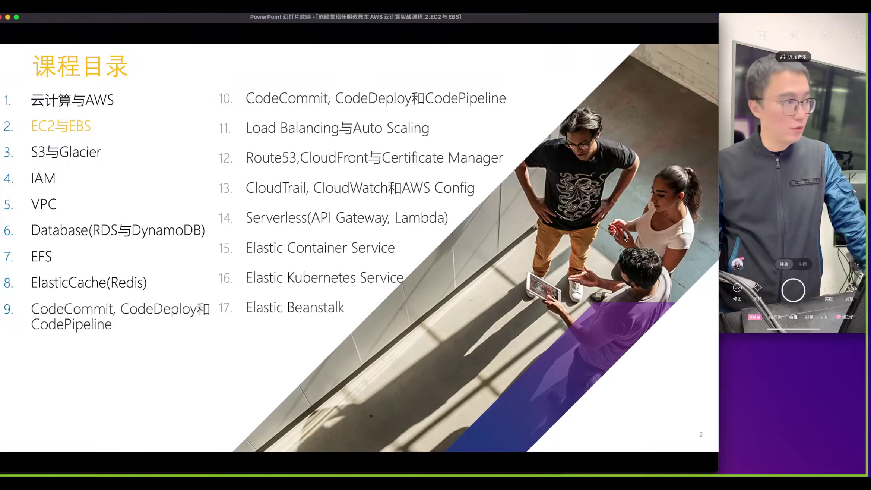
left_click(587, 236)
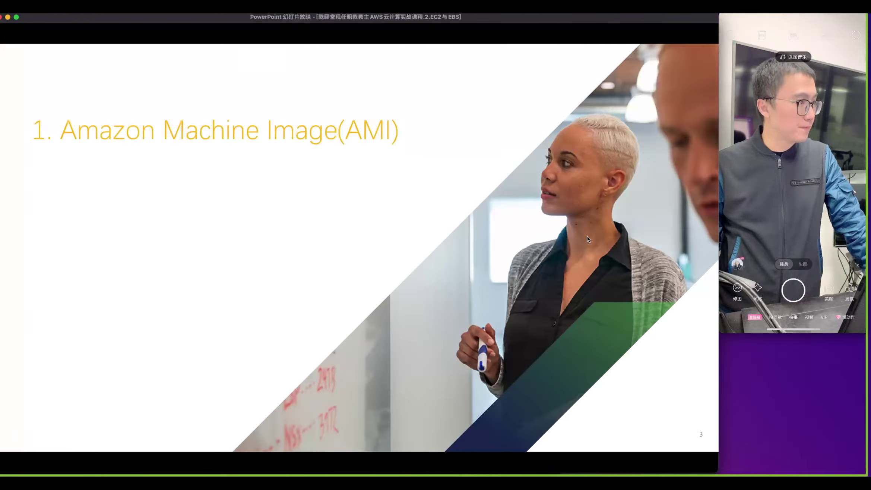
left_click(588, 236)
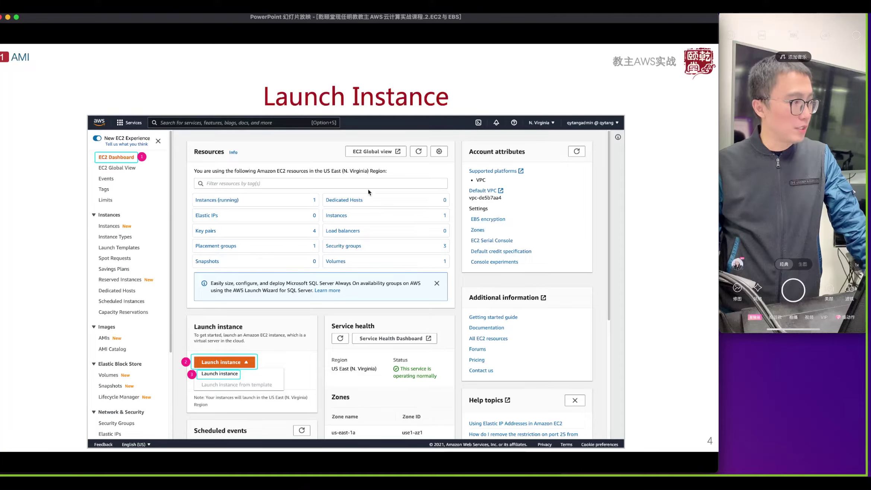
left_click(256, 378)
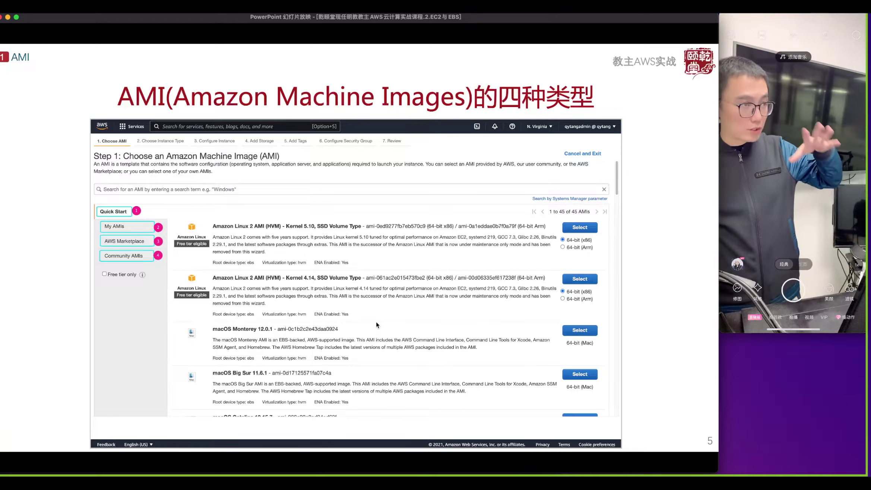
key("Right")
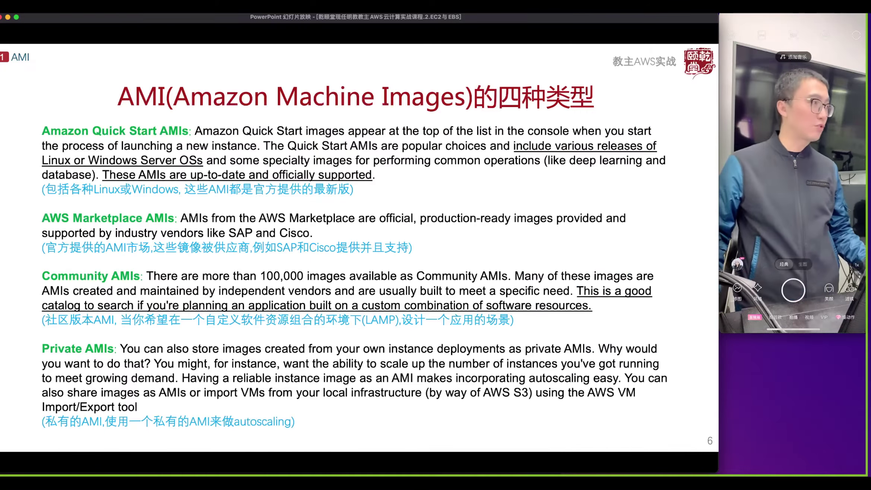
key("Left")
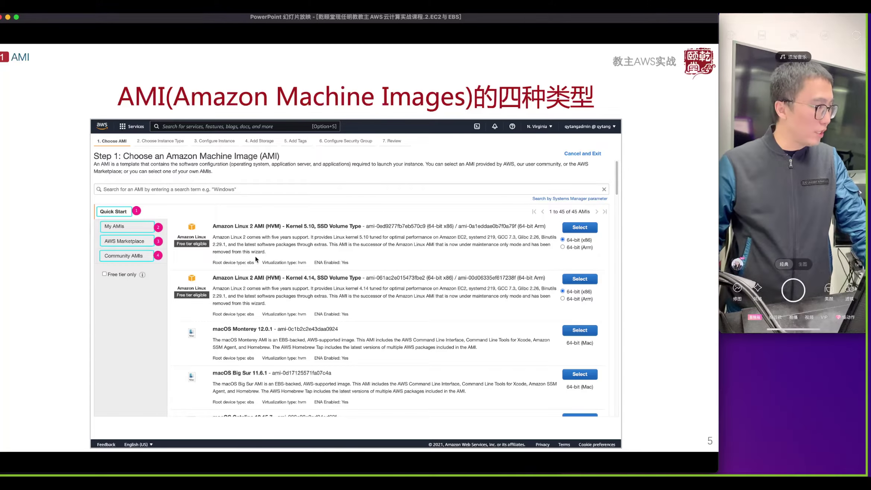
key("Right")
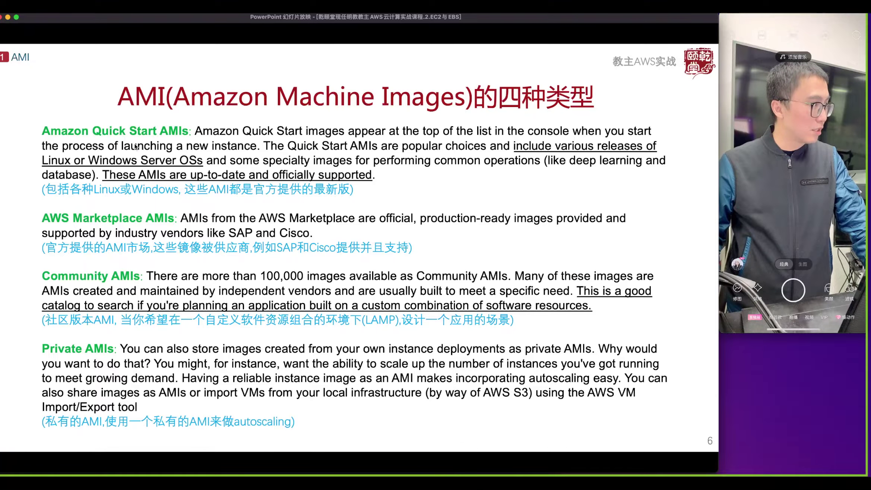
key("Left")
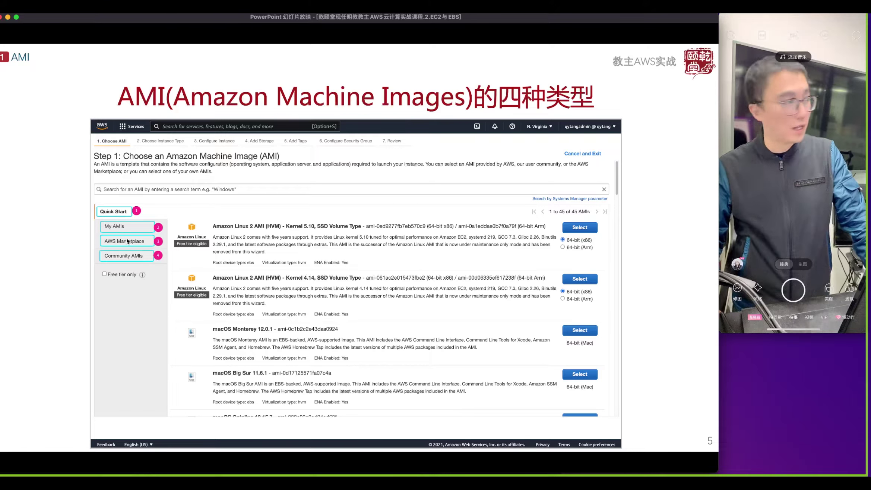
left_click(141, 259)
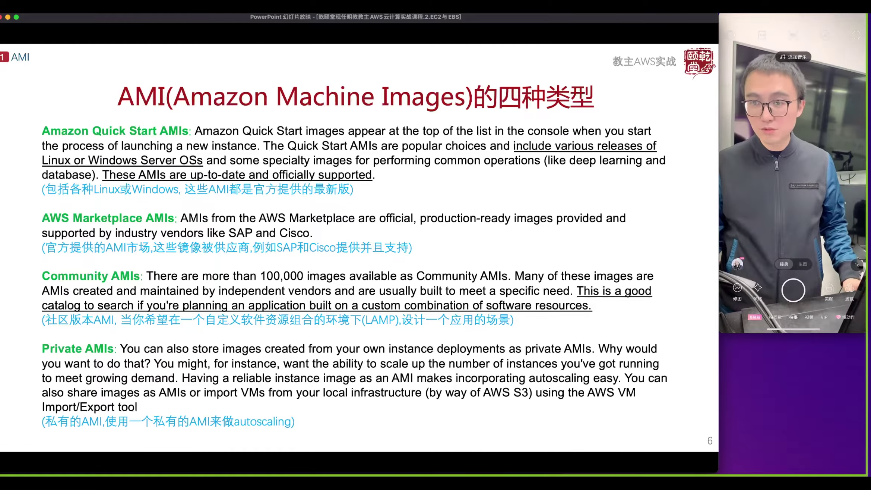
Step: Switch back to the AWS console in Chrome and review the Quick Start AMIs, checking the offered operating systems and free tier labels
key("super+Tab")
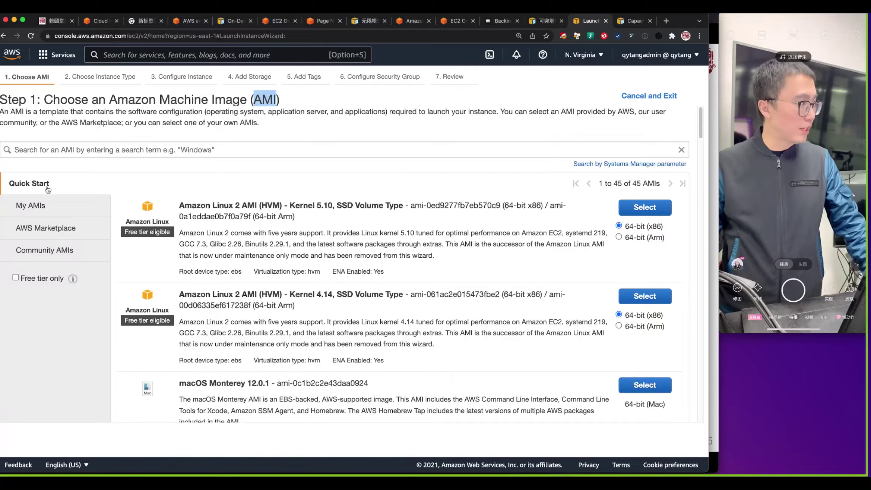
scroll(315, 296, "down", 3)
scroll(314, 296, "down", 4)
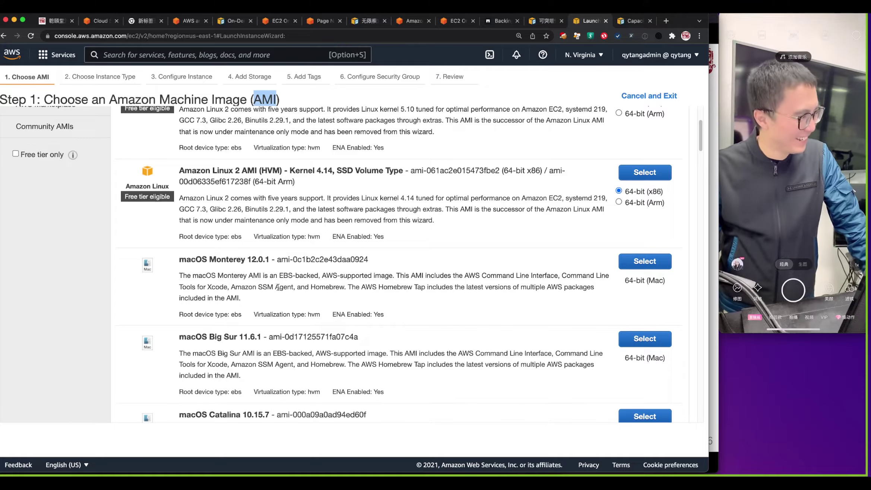
left_click_drag(277, 287, 292, 276)
left_click(292, 276)
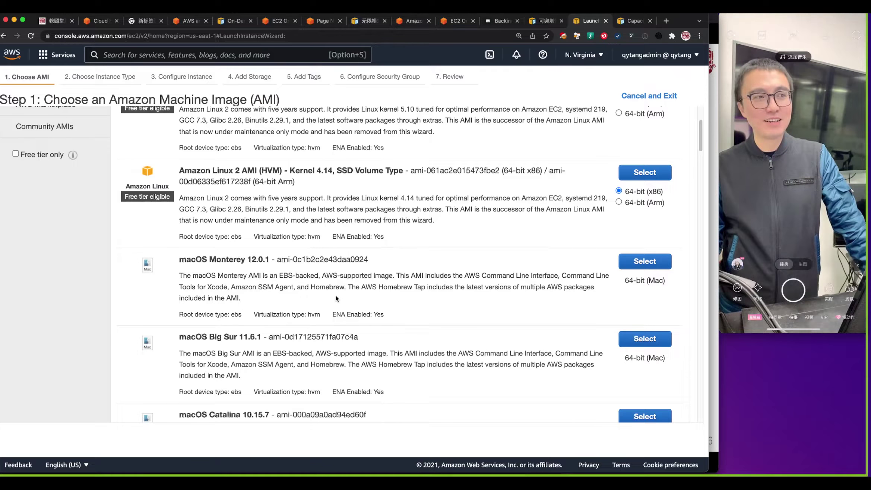
scroll(330, 302, "down", 5)
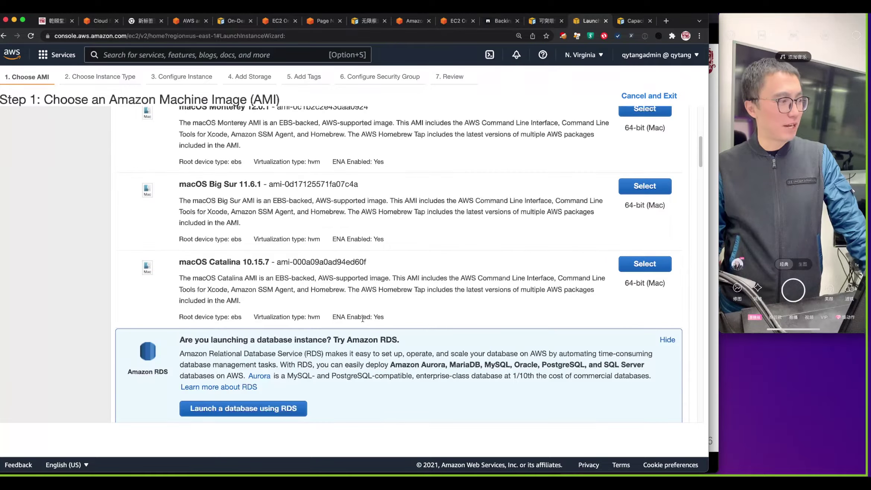
scroll(361, 319, "down", 6)
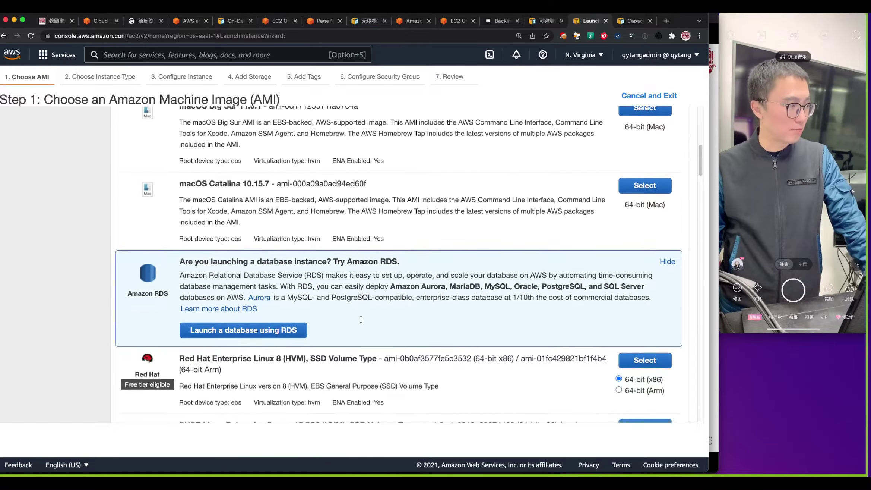
scroll(361, 319, "down", 5)
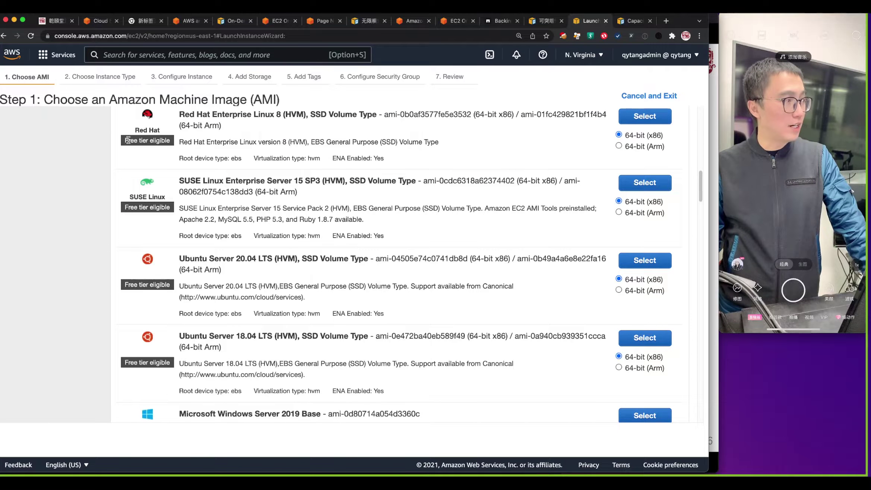
left_click_drag(132, 147, 179, 112)
left_click(143, 146)
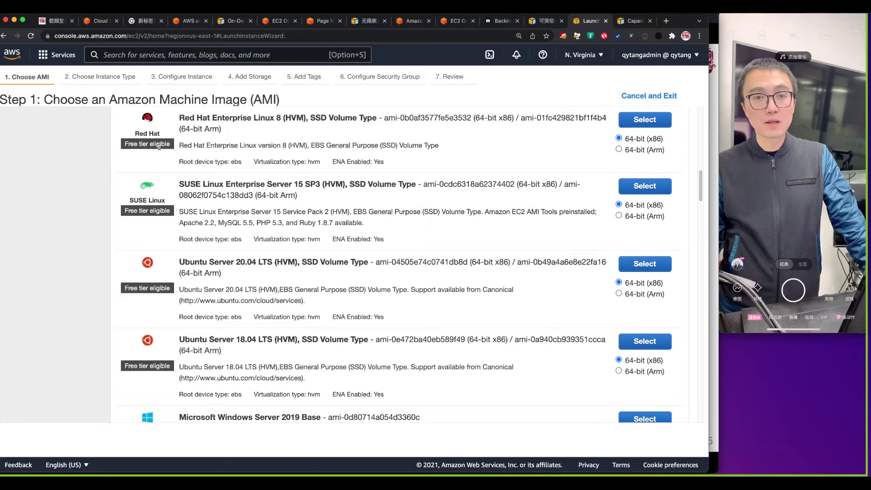
scroll(159, 150, "up", 10)
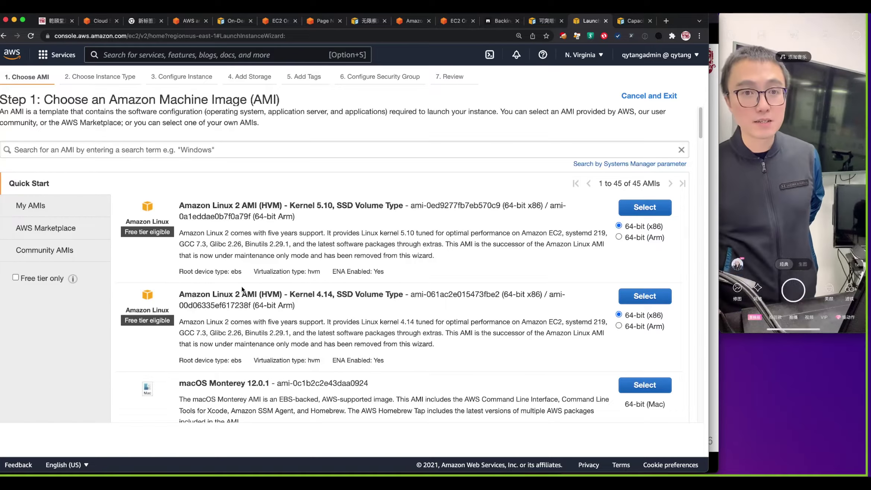
scroll(246, 295, "down", 12)
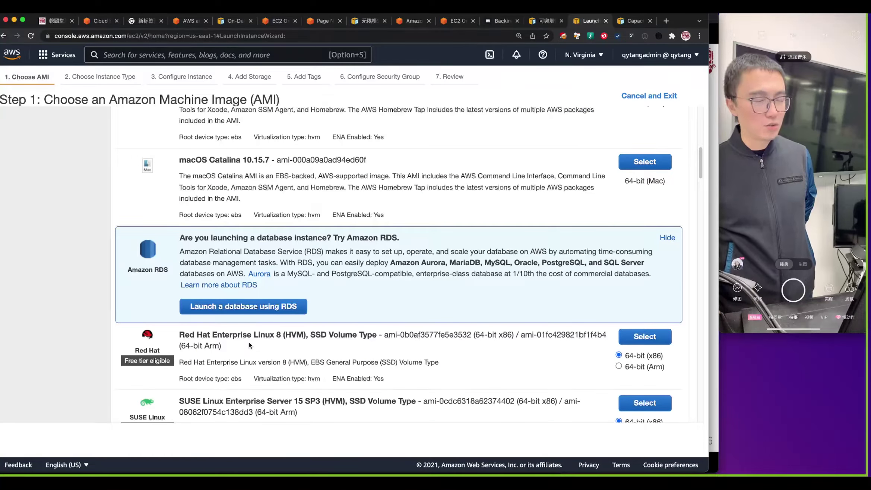
scroll(255, 346, "up", 12)
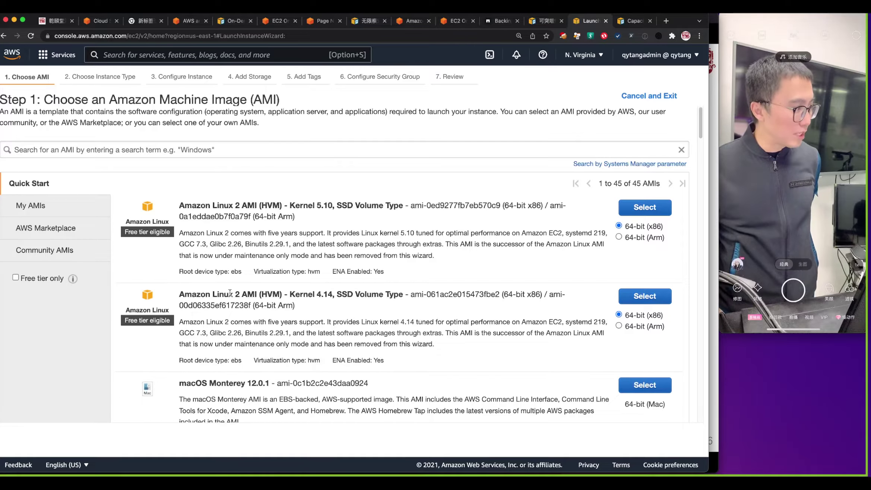
Step: Compare the names and kernel versions of the two Amazon Linux 2 AMIs in the Quick Start list
double_click(239, 205)
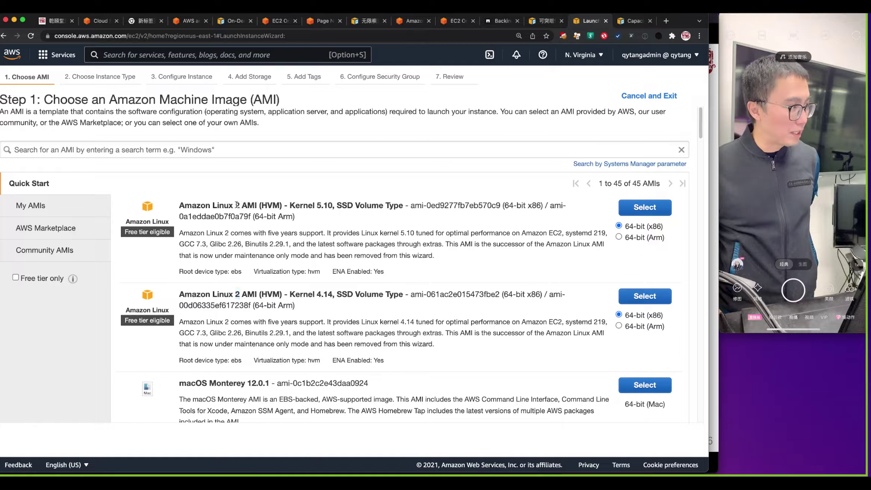
left_click_drag(303, 205, 343, 205)
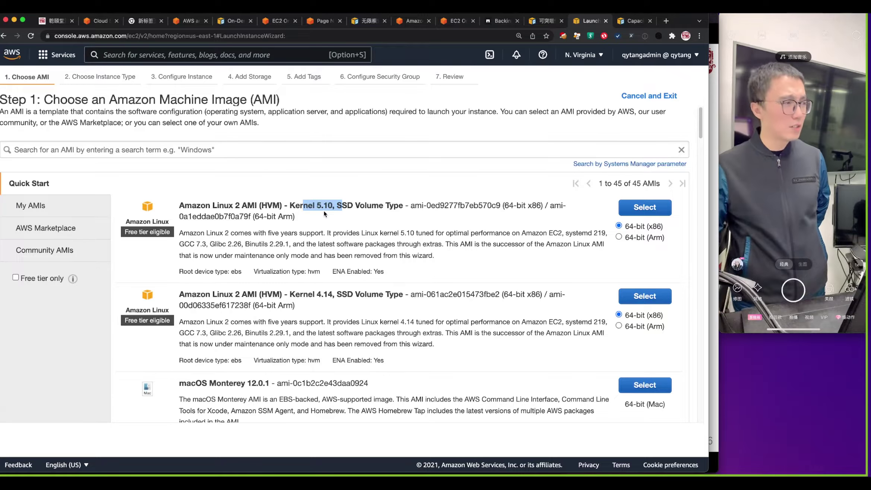
left_click(312, 294)
left_click_drag(317, 294, 336, 296)
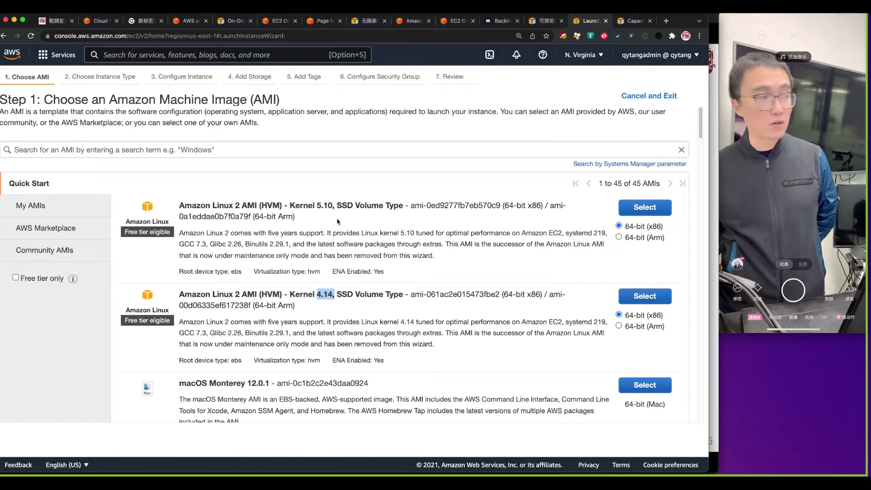
left_click_drag(247, 206, 274, 207)
left_click_drag(225, 296, 259, 296)
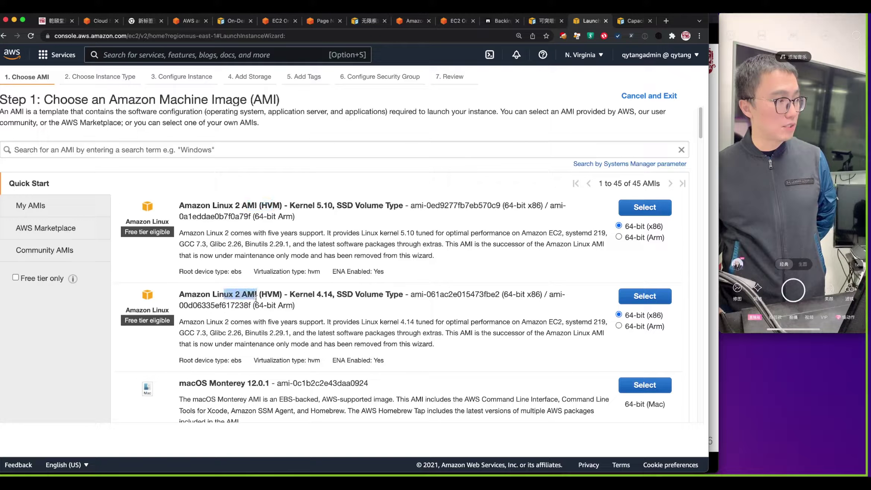
left_click(263, 295)
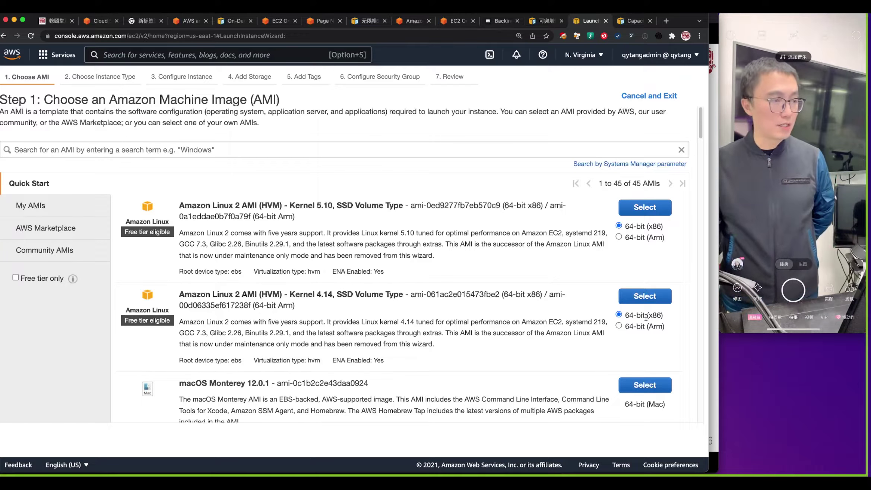
Step: Check the processor architecture options of the Kernel 4.14 Amazon Linux 2 AMI and look through the remaining Quick Start AMIs
left_click_drag(646, 316, 667, 320)
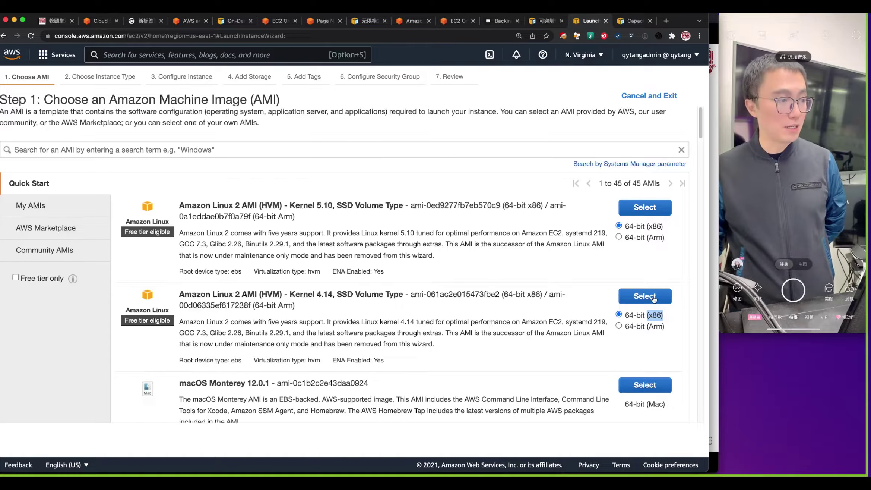
scroll(503, 309, "down", 10)
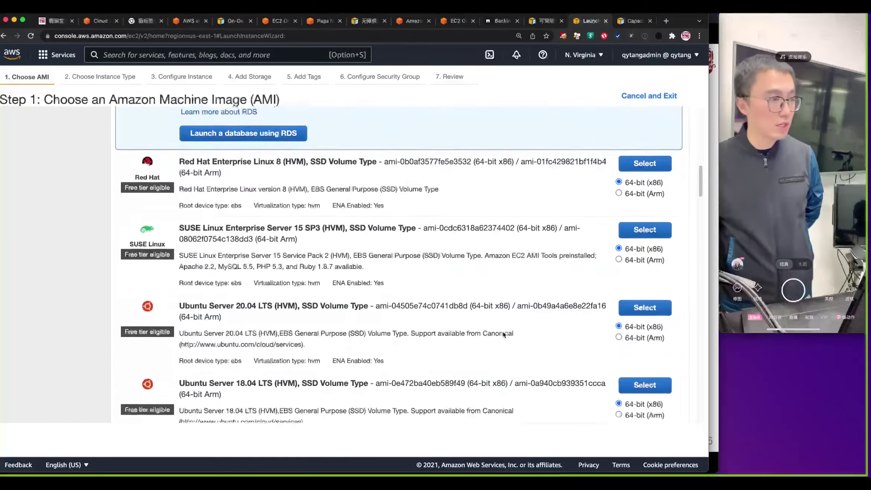
scroll(504, 337, "down", 3)
Step: View the account's own AMIs and switch to the PowerPoint slide about the four AMI types
scroll(504, 336, "up", 15)
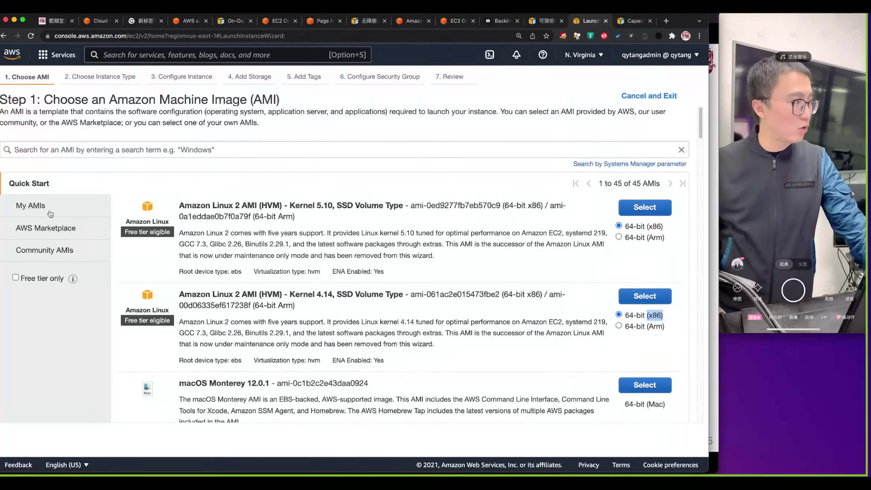
left_click(29, 206)
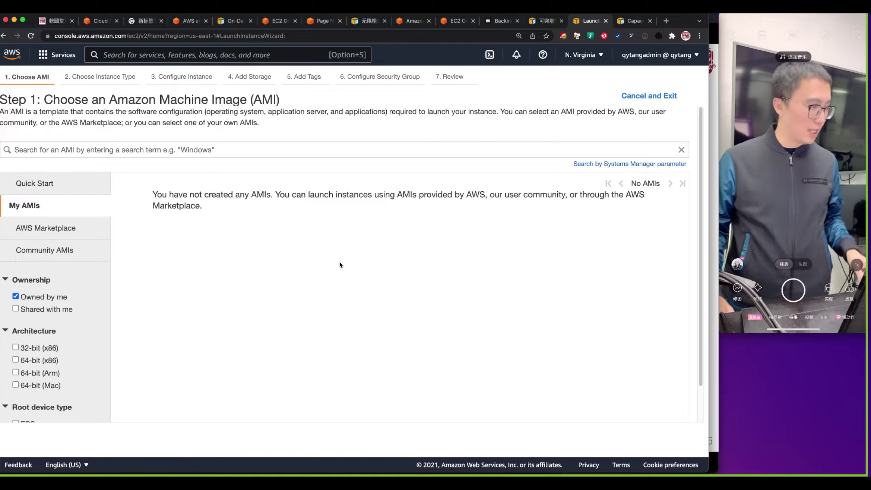
left_click(715, 385)
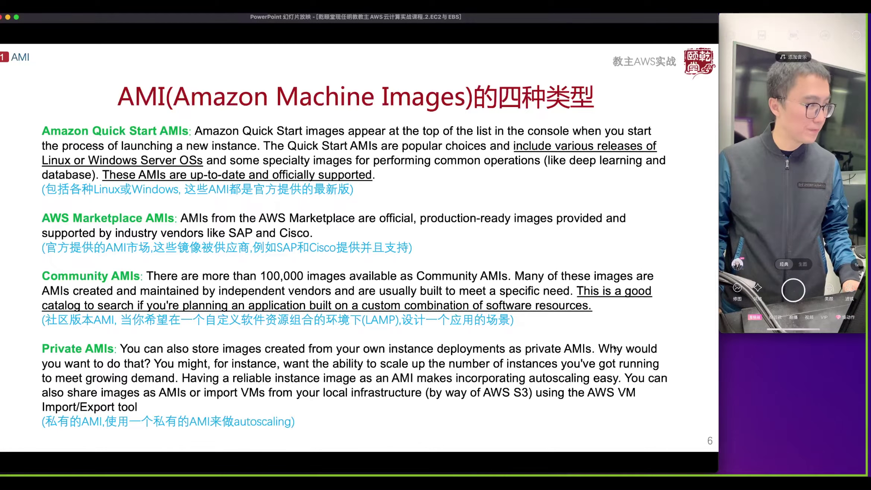
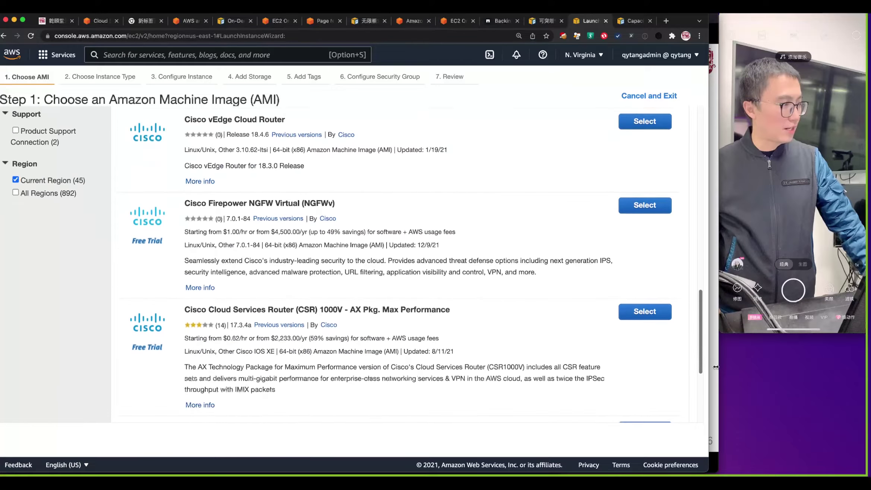
Step: Search the AWS Marketplace AMIs for "fortinet" in place of "cisco"
scroll(373, 261, "up", 15)
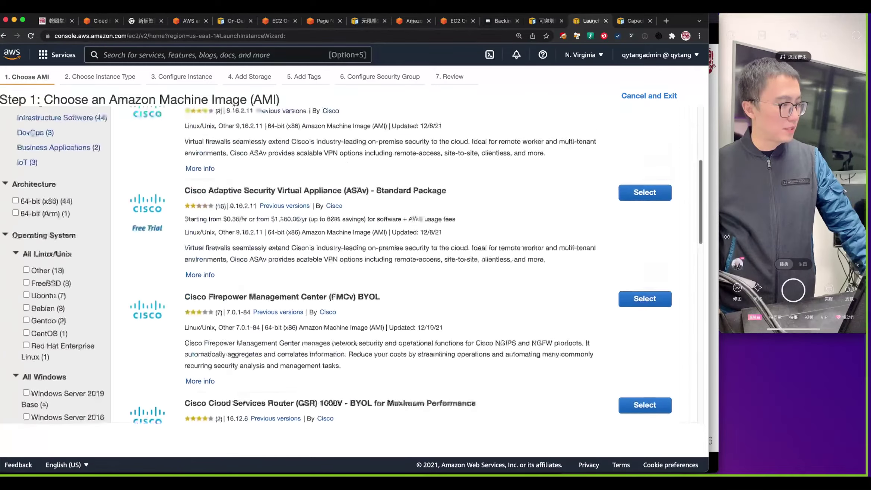
double_click(33, 150)
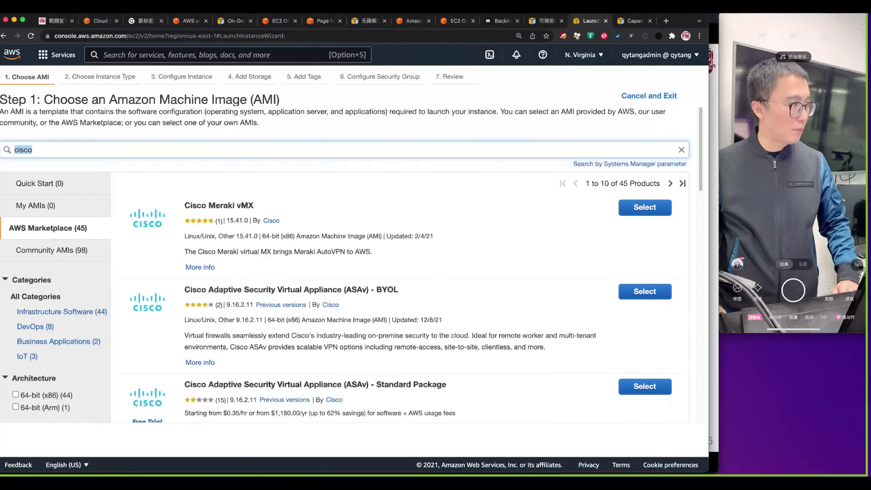
type("for")
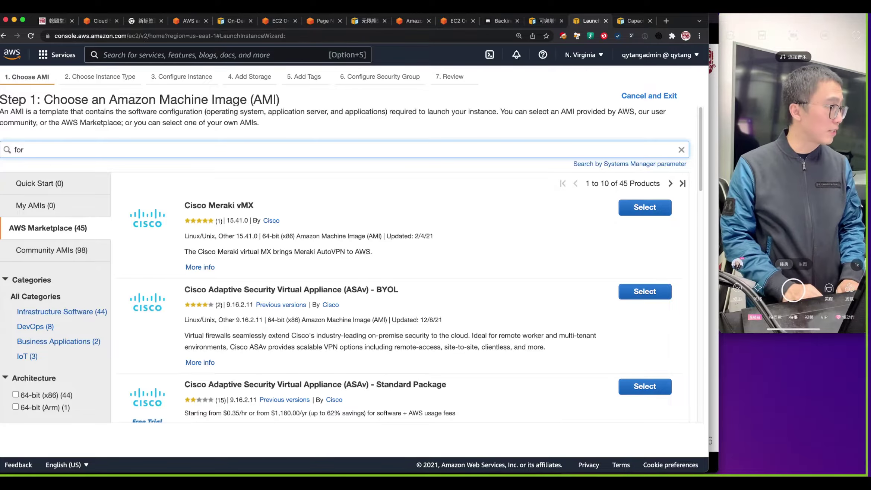
type("tinet")
key("Return")
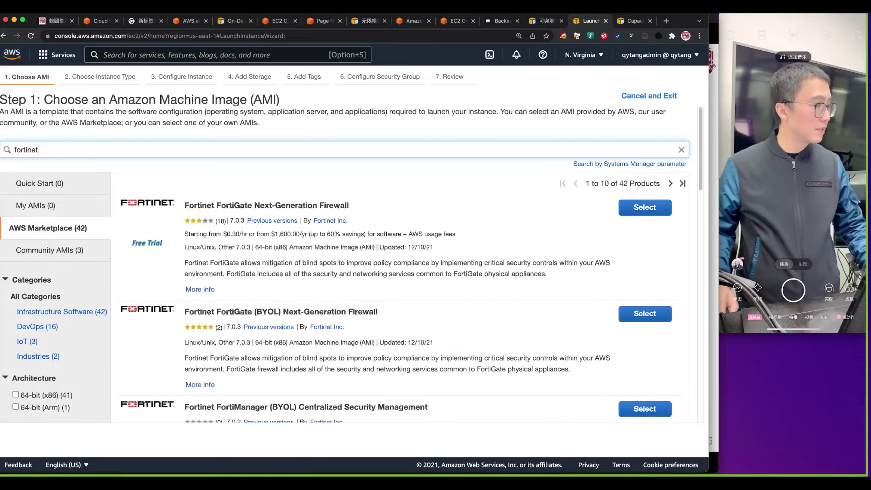
Step: Replace the AMI search term with "checkpoint" and look over the Marketplace products offered
key("BackSpace")
key("BackSpace")
key("BackSpace")
key("BackSpace")
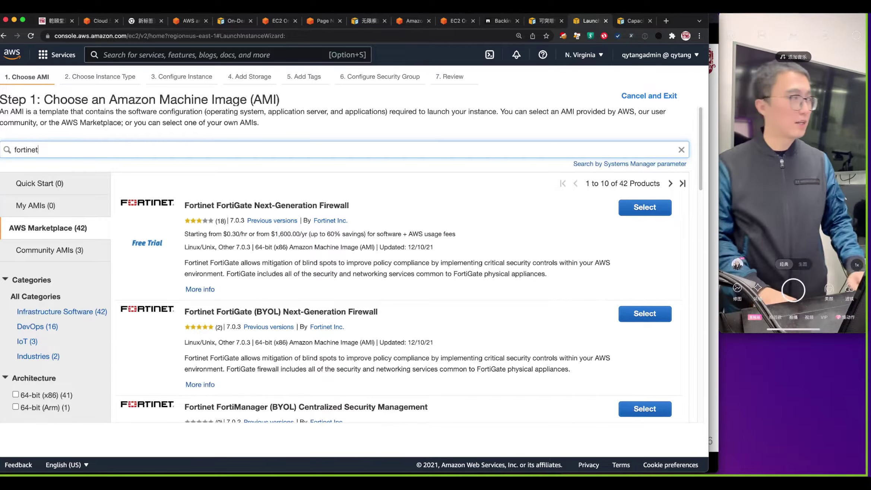
key("BackSpace")
key("BackSpace")
key("BackSpace")
key("BackSpace")
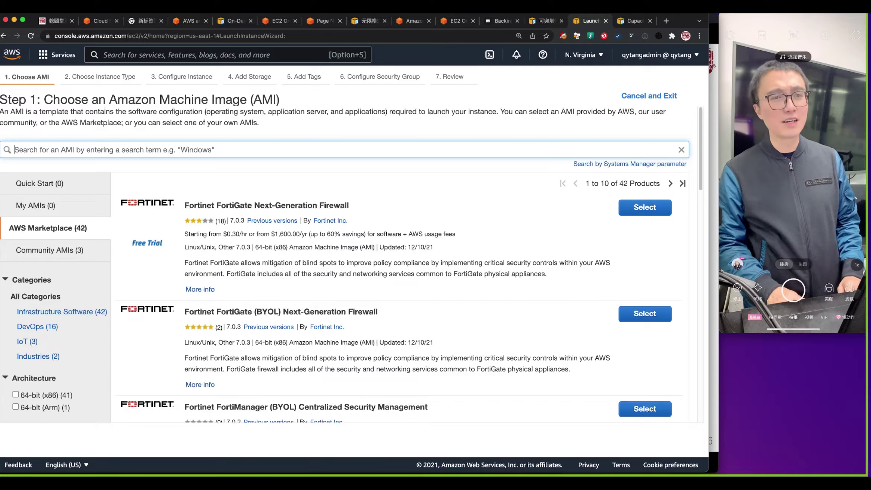
type("check")
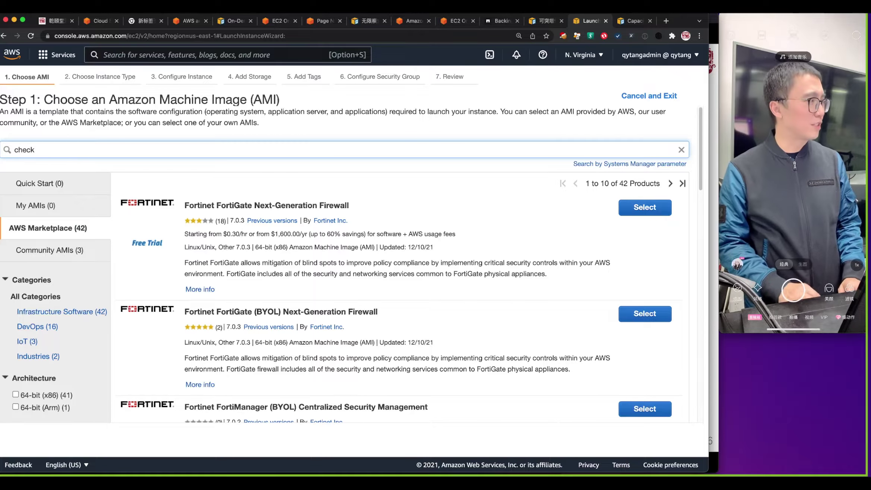
type("point")
key("Return")
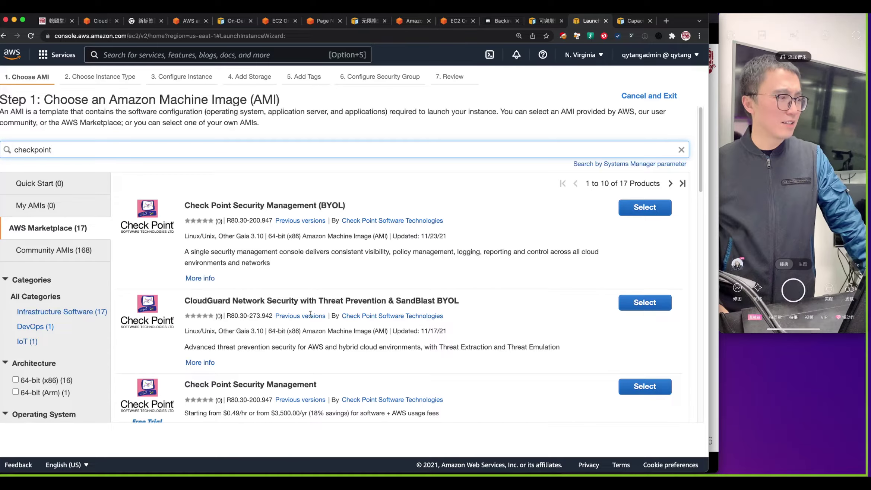
scroll(350, 343, "down", 1)
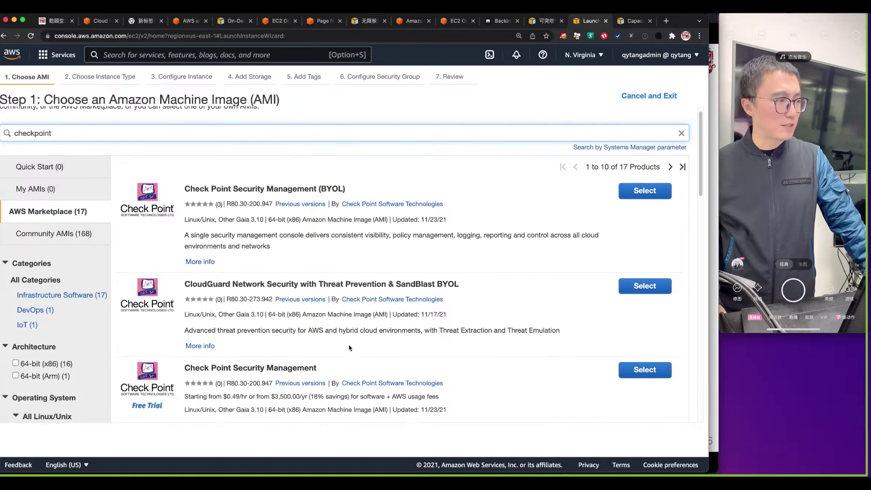
scroll(424, 375, "up", 1)
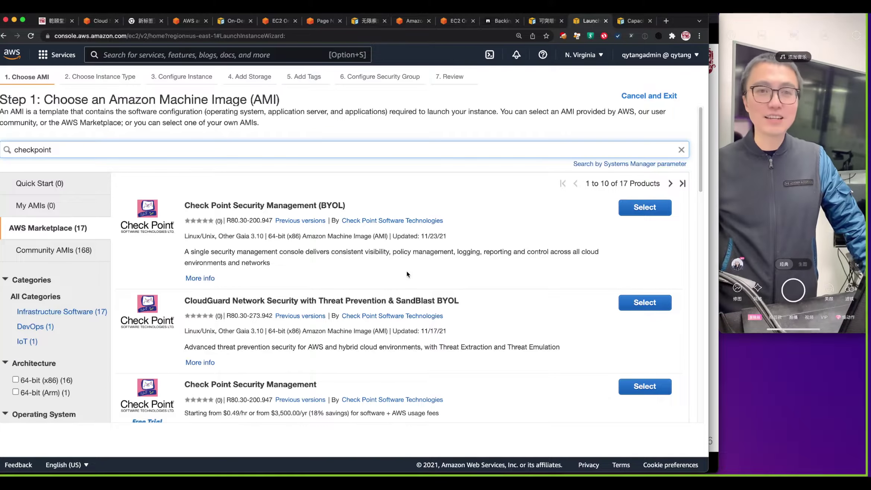
Step: Search the AWS Marketplace AMIs for "huawei" and look through the product list
left_click_drag(52, 149, 14, 149)
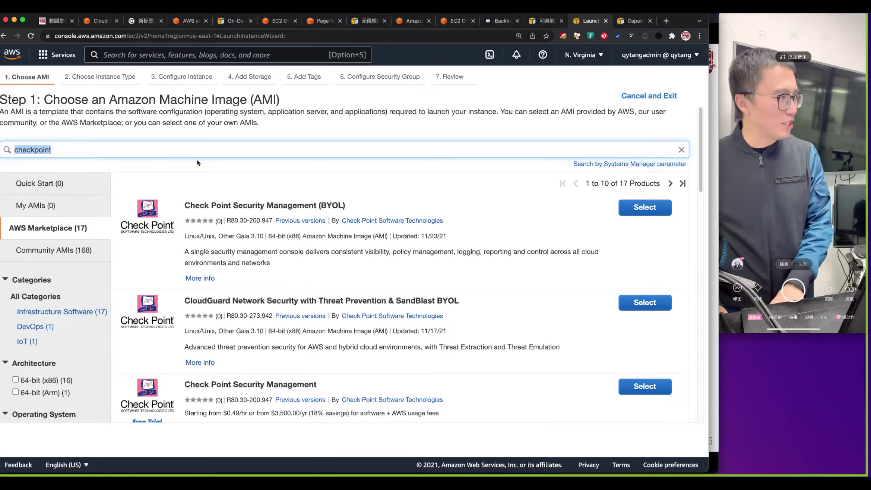
key("BackSpace")
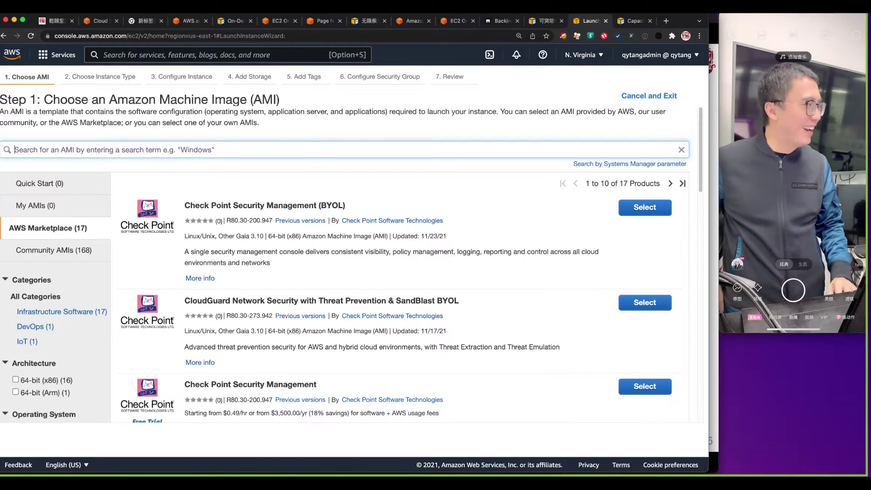
type("huawei")
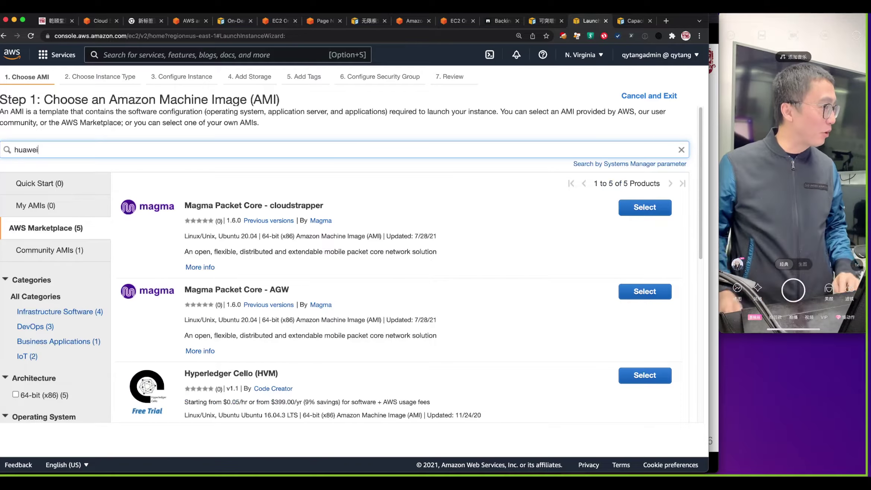
scroll(386, 280, "down", 5)
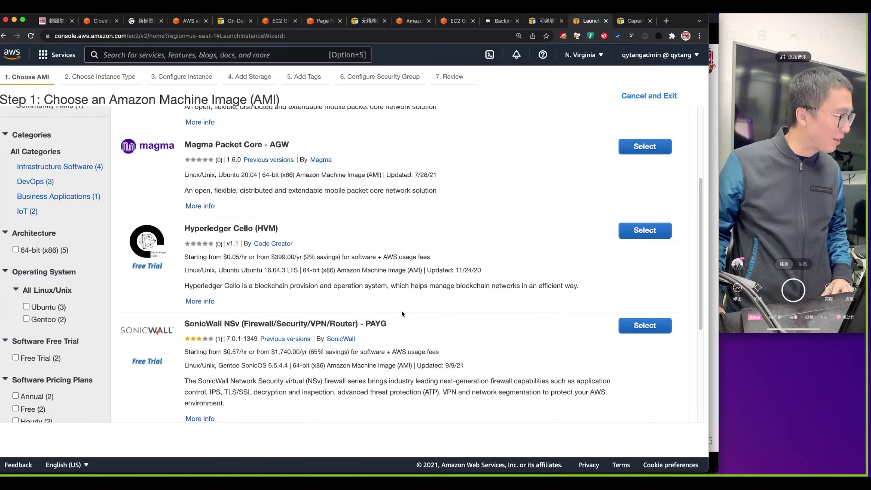
scroll(402, 314, "up", 5)
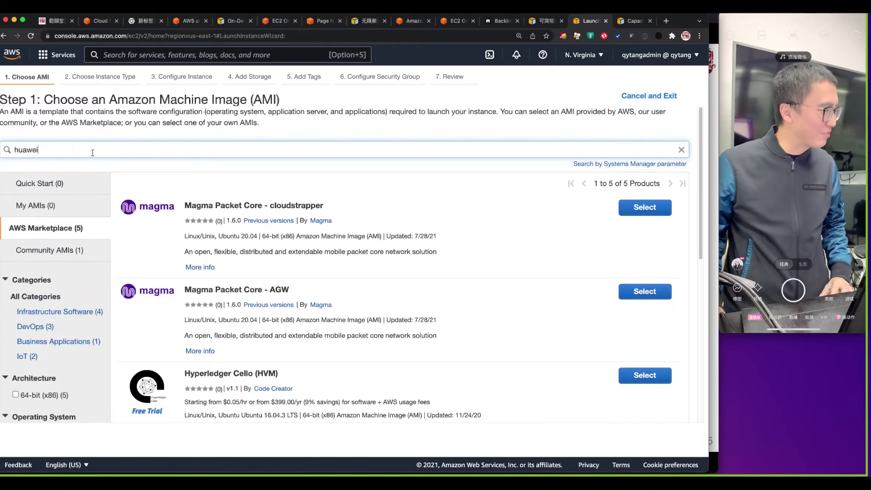
Step: Search the AWS Marketplace AMIs for "checkpoint" again
left_click_drag(75, 150, 14, 150)
type("chec")
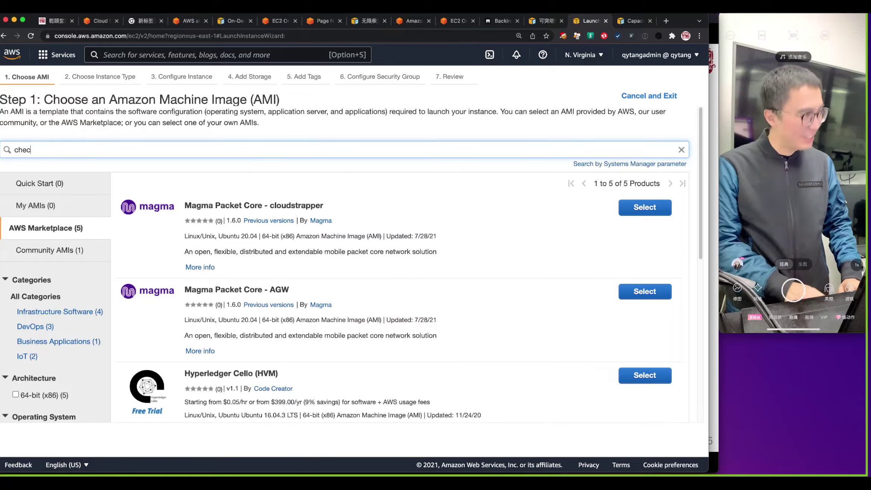
type("kpoint")
key("Return")
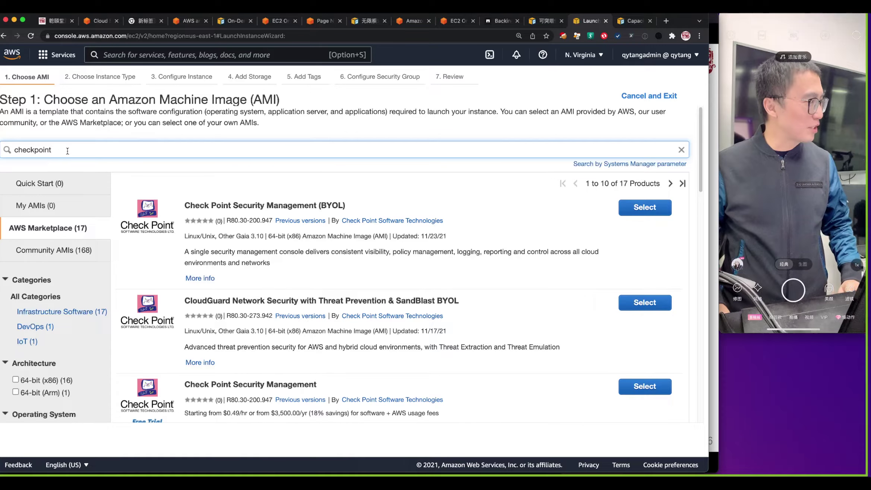
Step: Search the AWS Marketplace AMIs for "asa"
key("super+a")
type("asa")
key("Return")
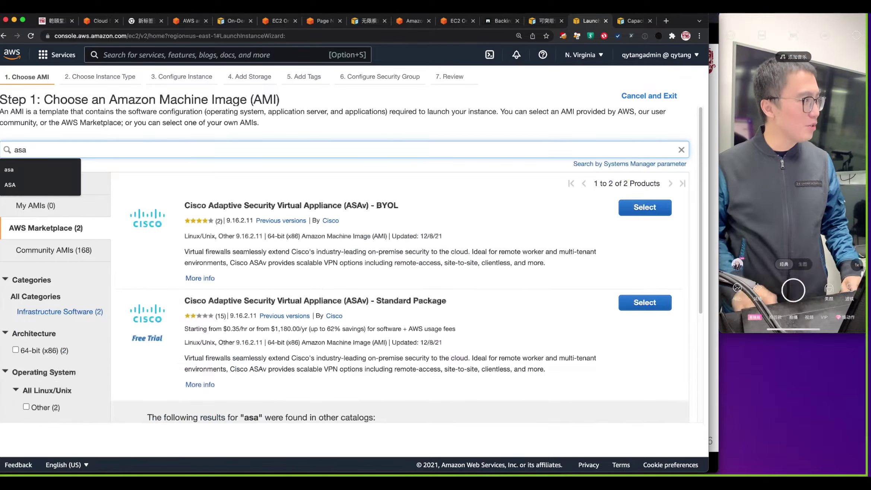
Step: Compare the BYOL and Standard Package editions of Cisco ASAv and examine the Standard Package's yearly price and fee terms
left_click_drag(376, 300, 435, 301)
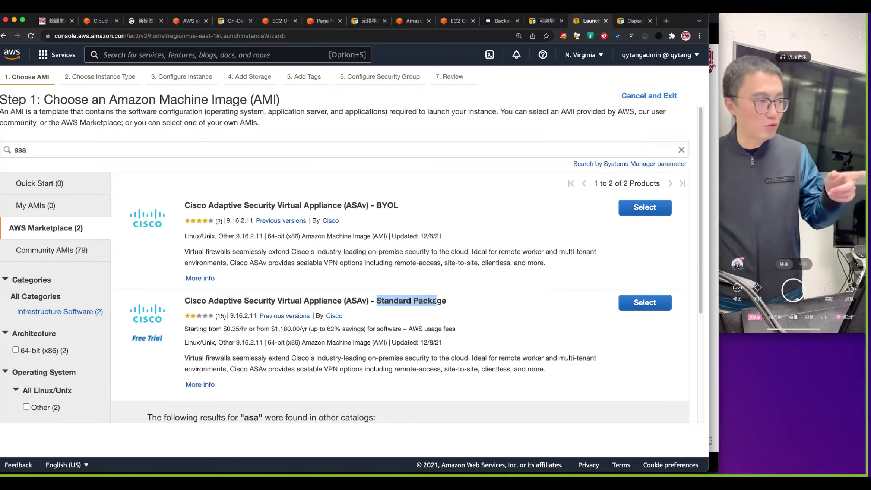
left_click_drag(378, 204, 414, 210)
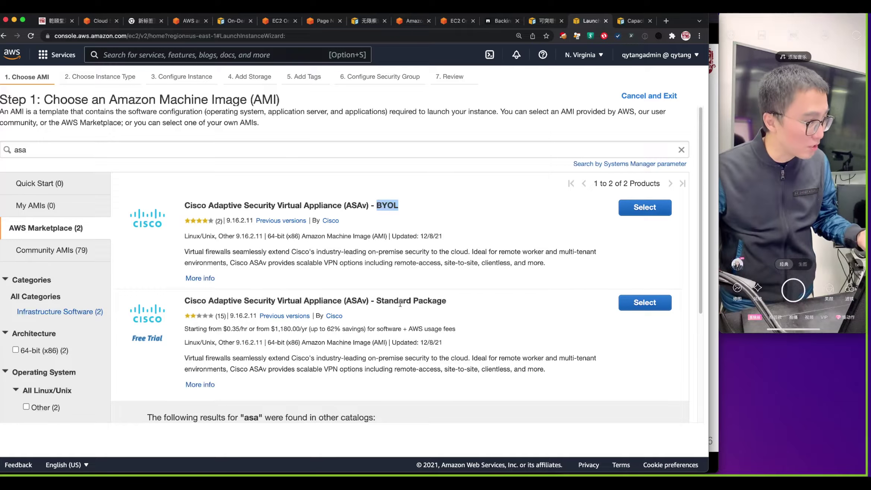
left_click_drag(394, 300, 444, 301)
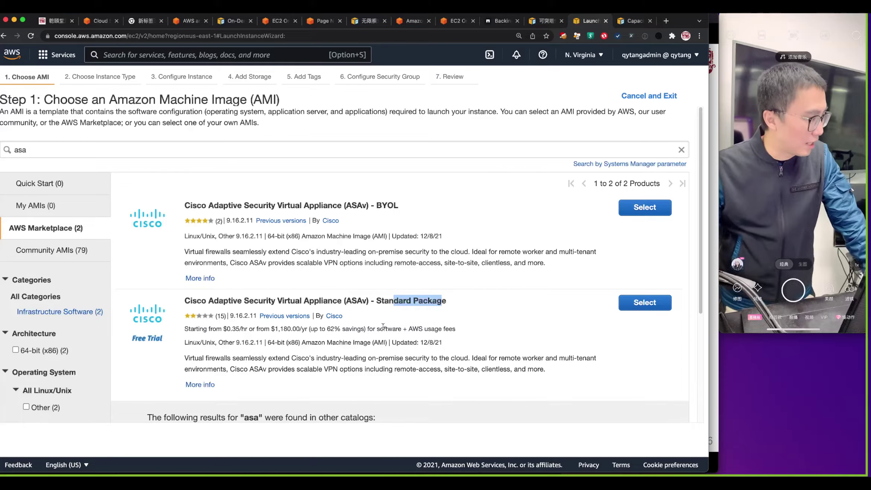
left_click(273, 328)
left_click_drag(273, 328, 299, 329)
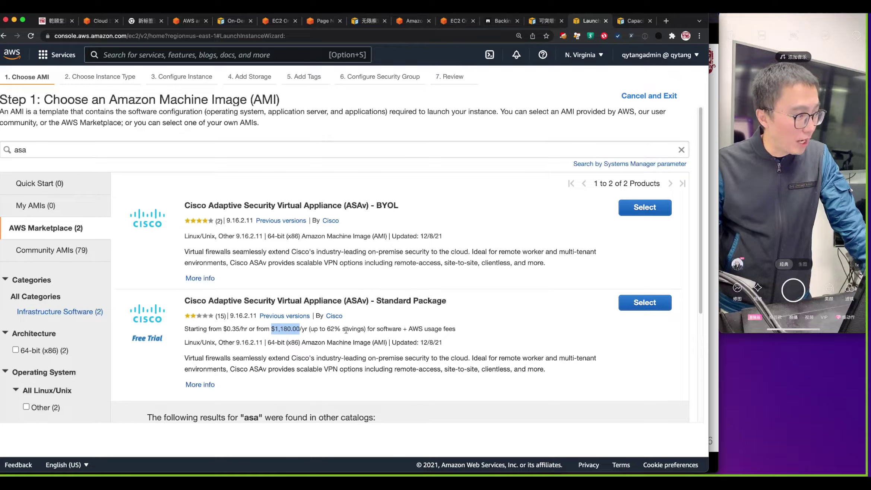
left_click_drag(346, 330, 461, 335)
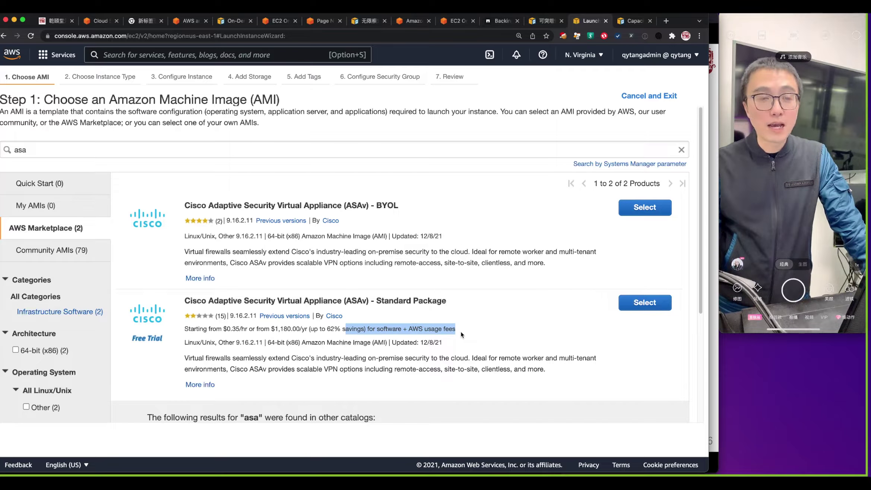
left_click(461, 334)
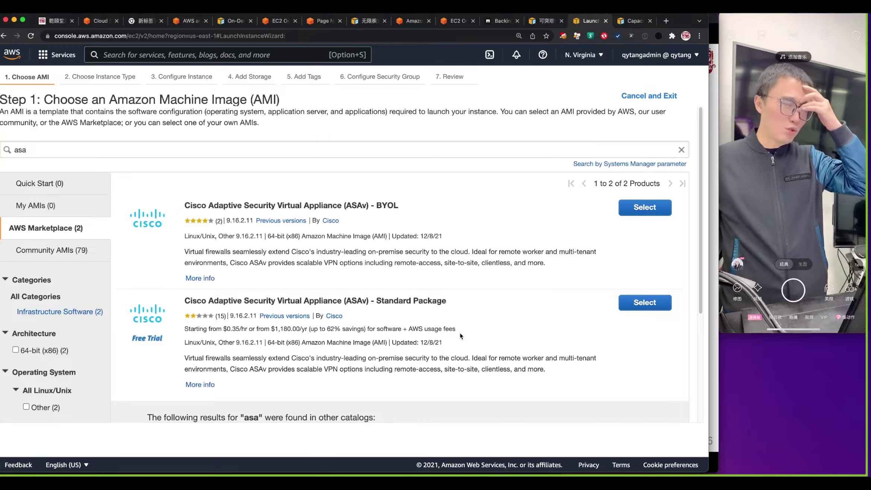
Step: Examine the Cisco ASAv Standard Package's hourly price and description against the BYOL edition
left_click_drag(368, 205, 424, 208)
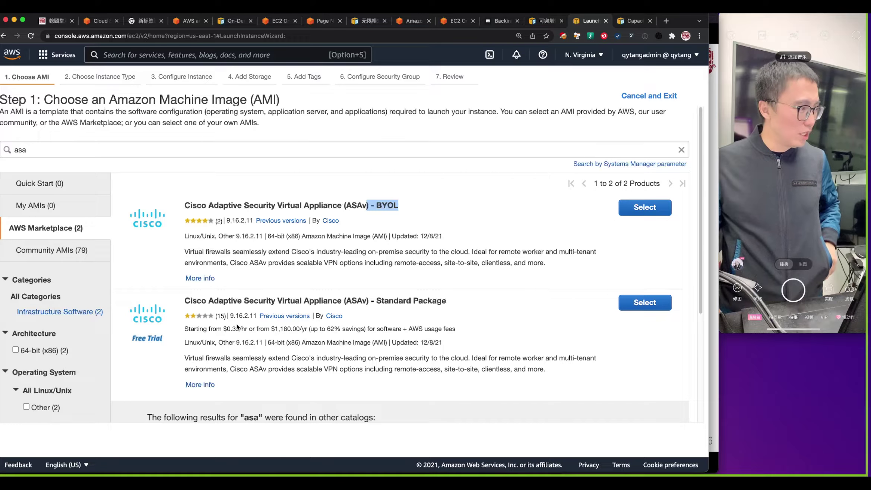
left_click_drag(227, 328, 248, 329)
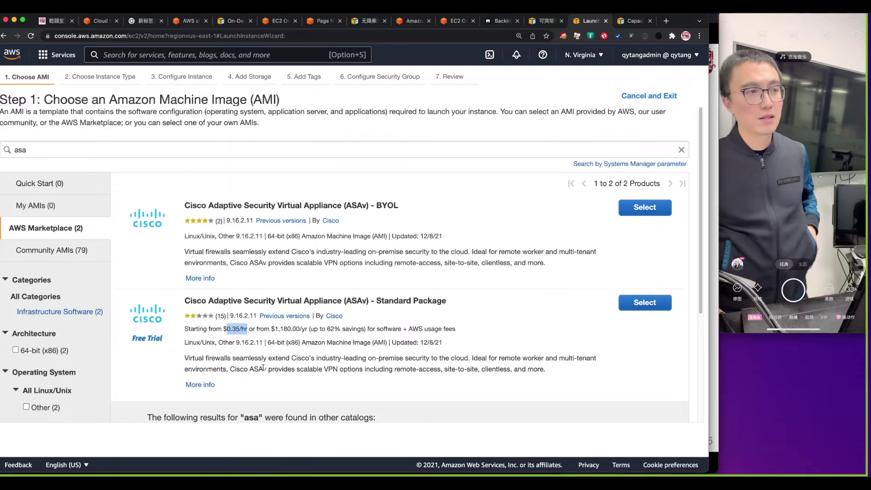
left_click(337, 356)
left_click_drag(321, 340, 546, 369)
left_click(370, 354)
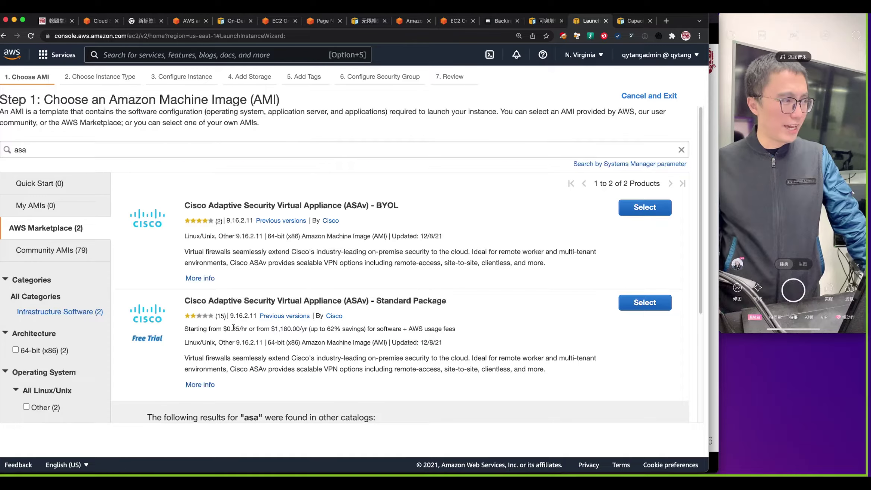
left_click_drag(224, 328, 249, 329)
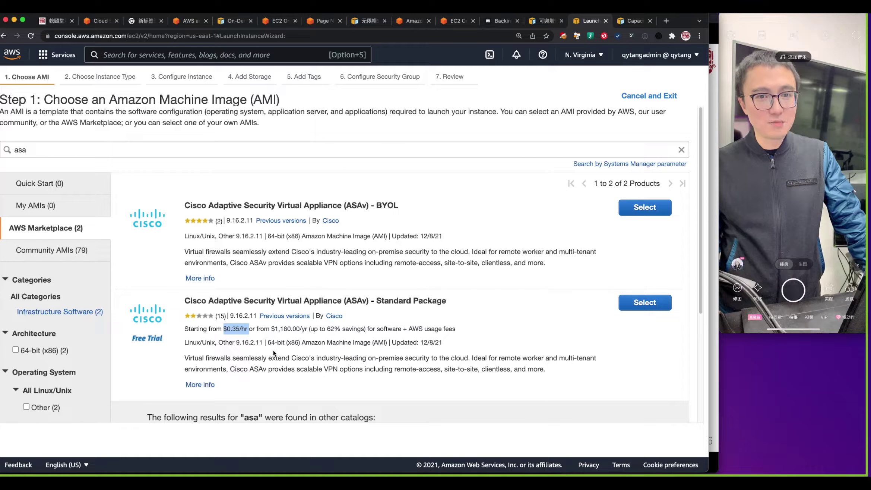
left_click(272, 359)
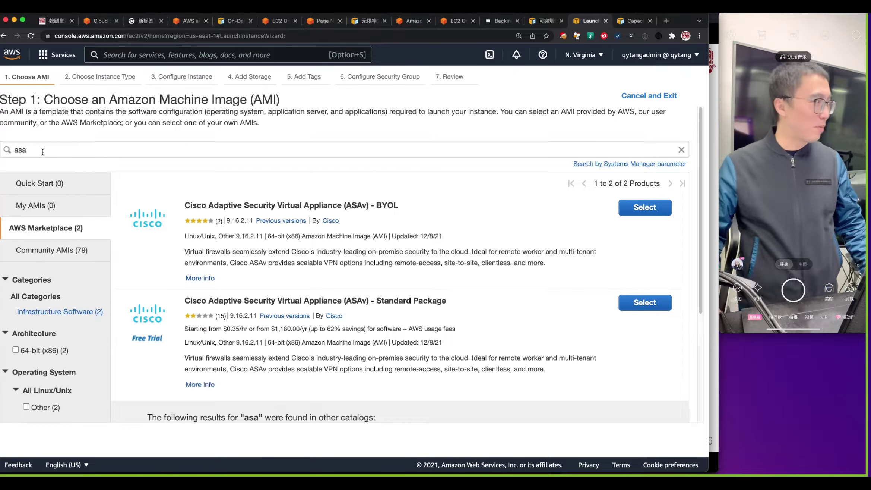
Step: Search the AWS Marketplace AMIs for "paloalto"
double_click(21, 149)
type("pa")
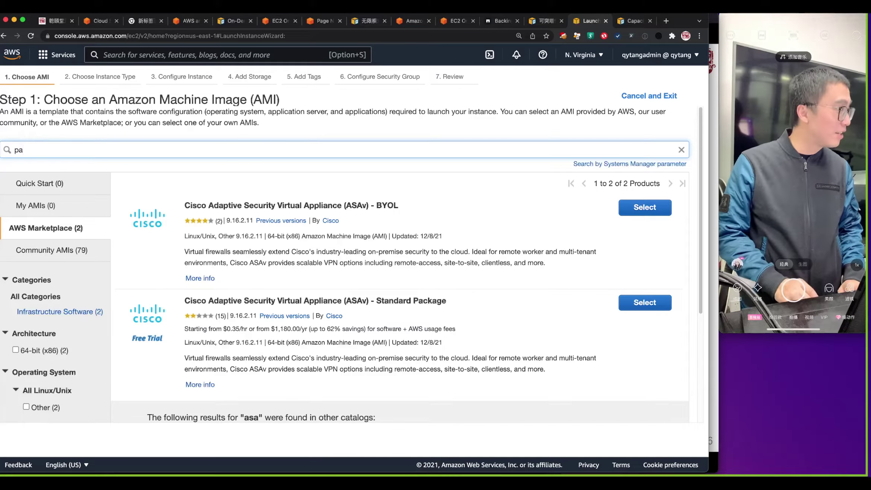
type("li")
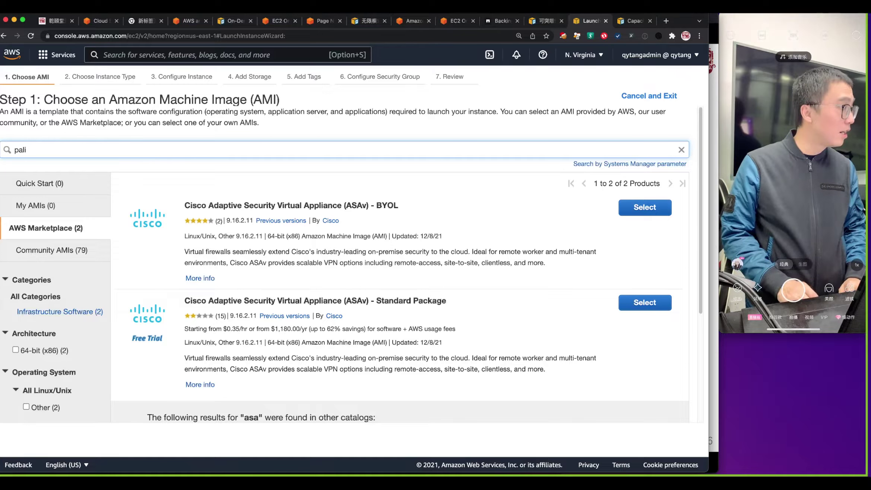
key("BackSpace")
type("oauy")
key("BackSpace")
key("BackSpace")
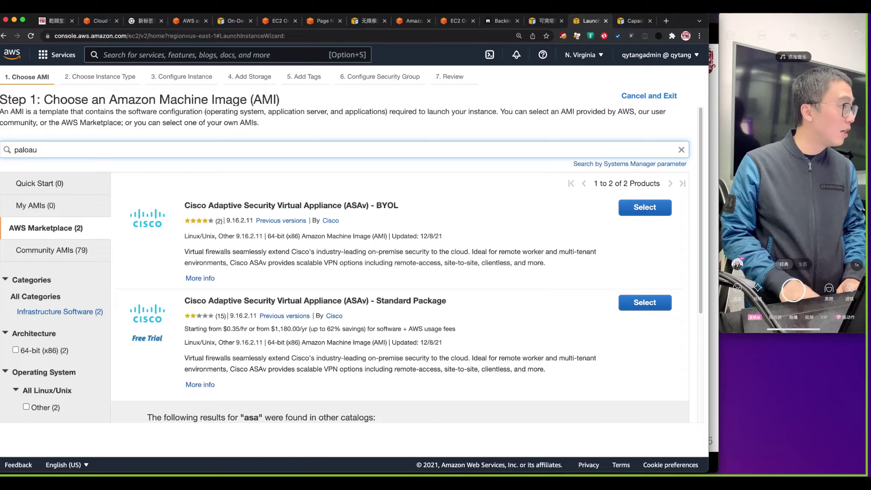
type("lto")
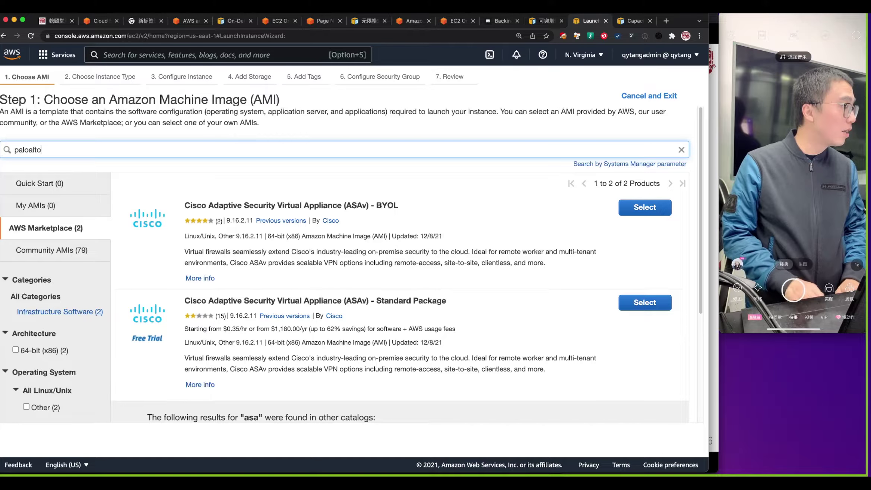
key("Return")
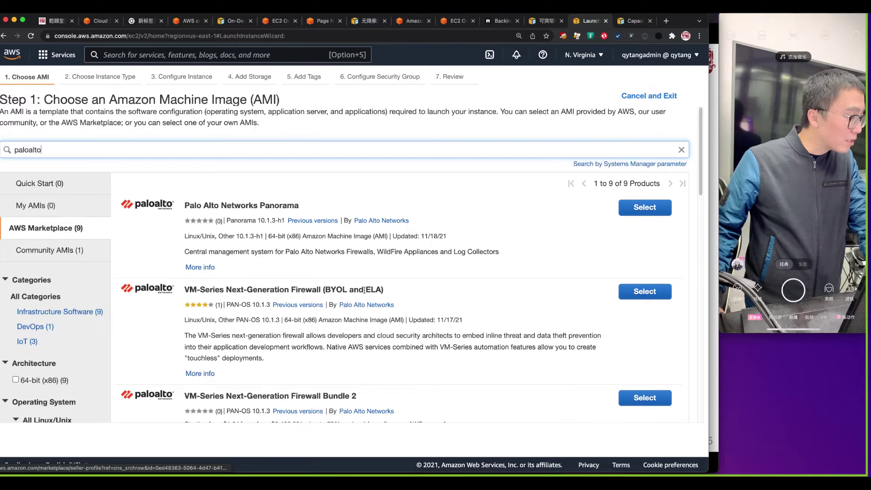
Step: Examine the hourly and yearly software prices of the Palo Alto VM-Series Next-Generation Firewall Bundle 2
scroll(338, 290, "down", 4)
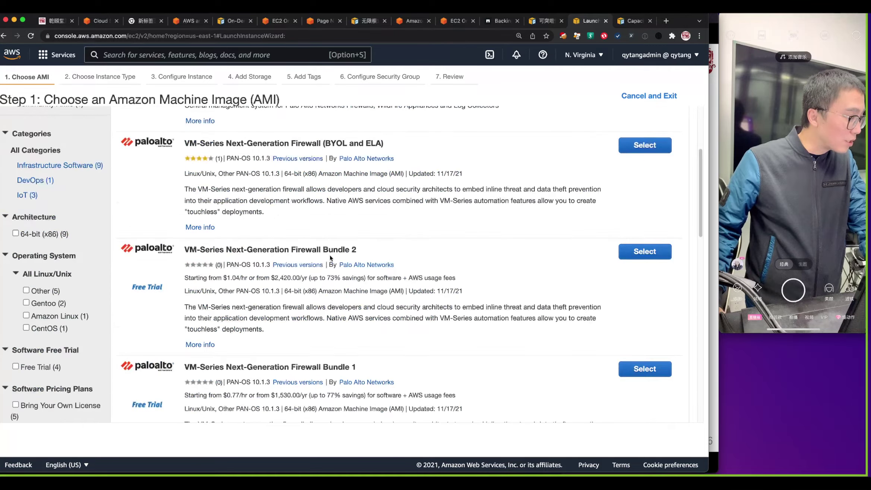
left_click_drag(268, 250, 357, 251)
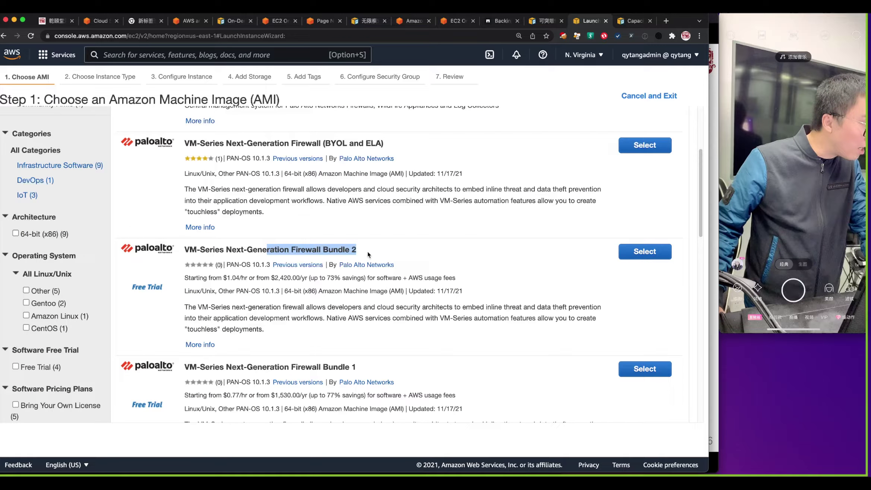
left_click(227, 278)
left_click_drag(227, 278, 248, 278)
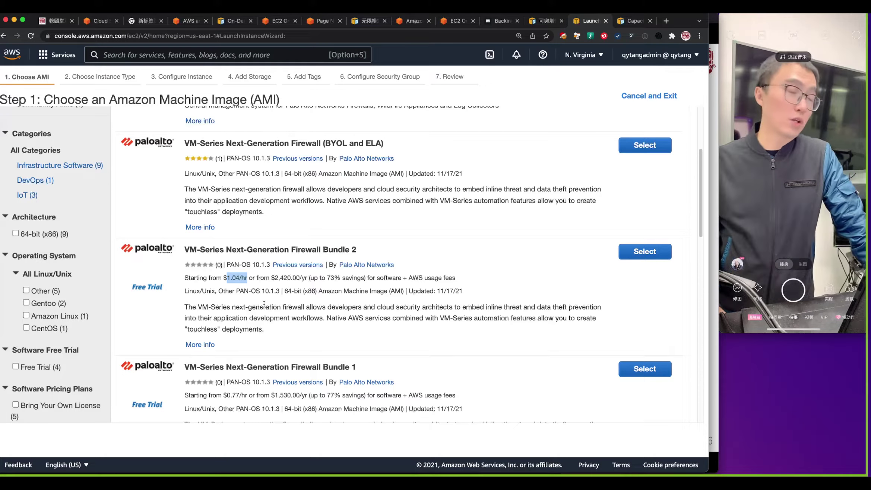
left_click_drag(276, 278, 300, 277)
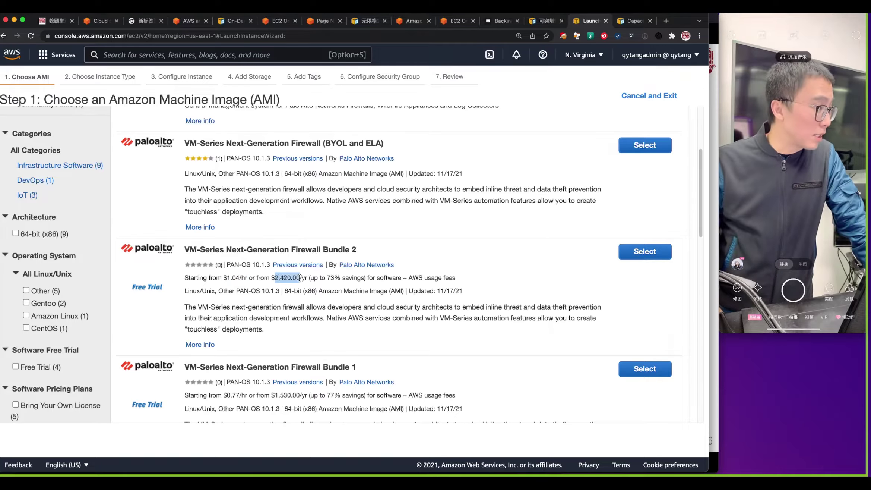
Step: Review the remaining Palo Alto search results, including VM-Series Bundle 1, miniOrange, Zscaler Cloud Connector and the SonicWall NSv editions
scroll(349, 338, "down", 2)
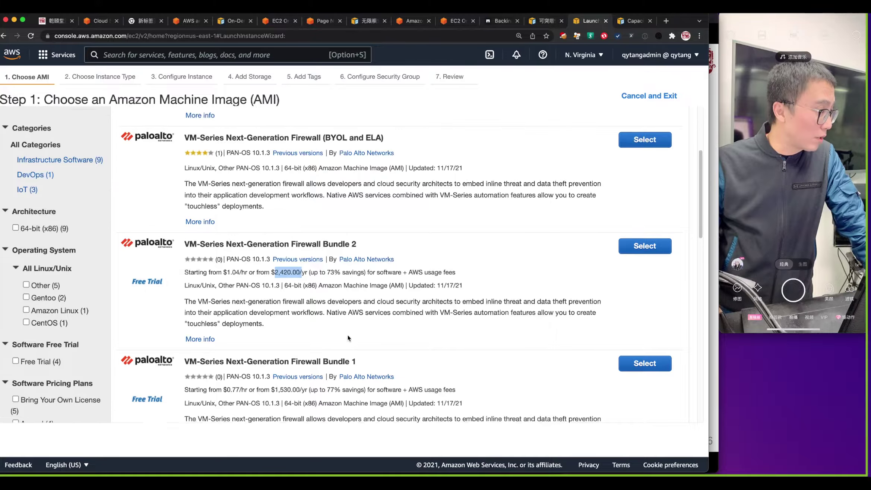
scroll(348, 338, "down", 6)
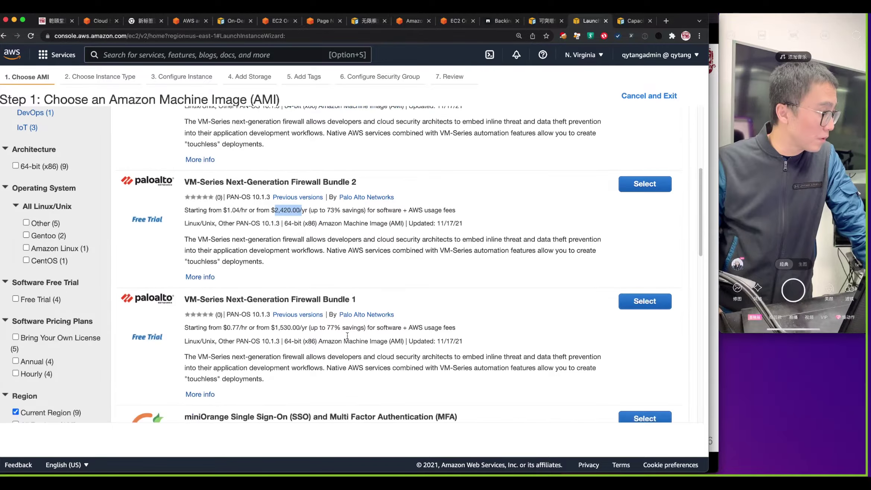
scroll(334, 271, "down", 9)
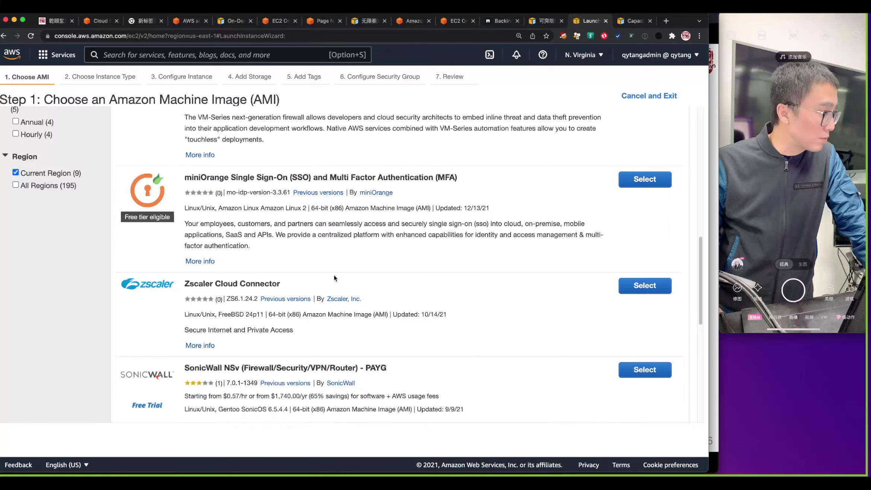
scroll(420, 312, "down", 2)
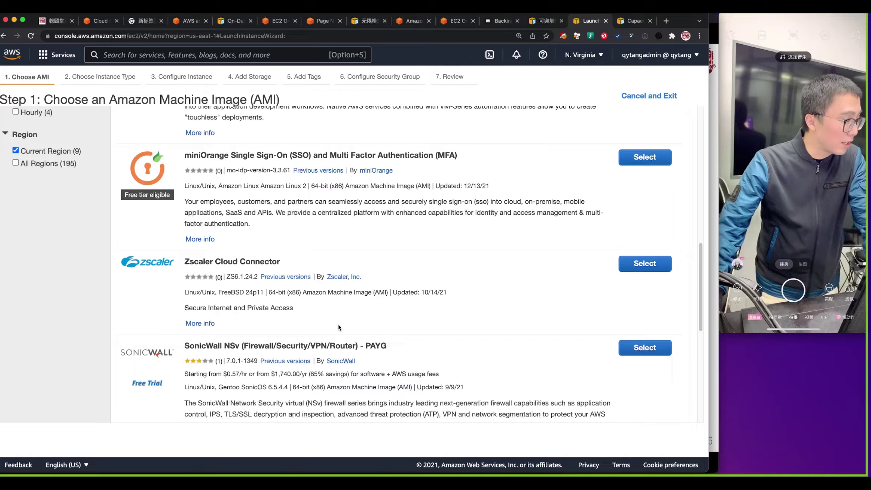
scroll(339, 327, "down", 5)
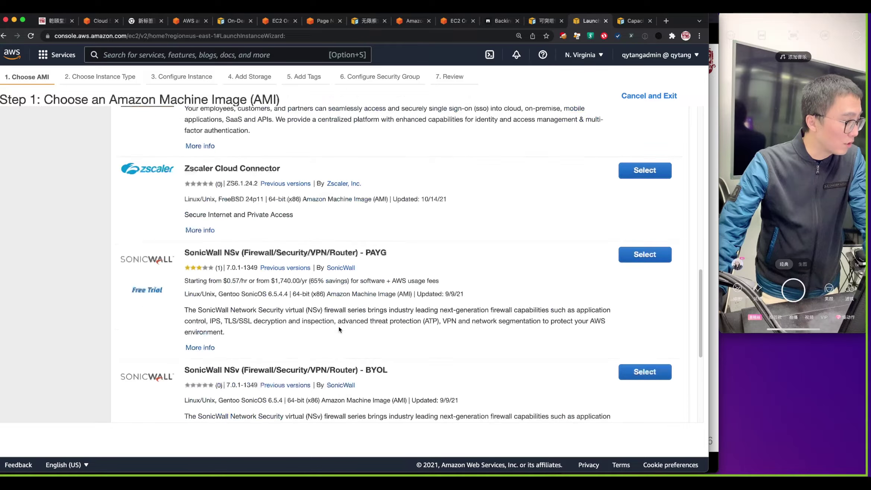
scroll(339, 328, "up", 15)
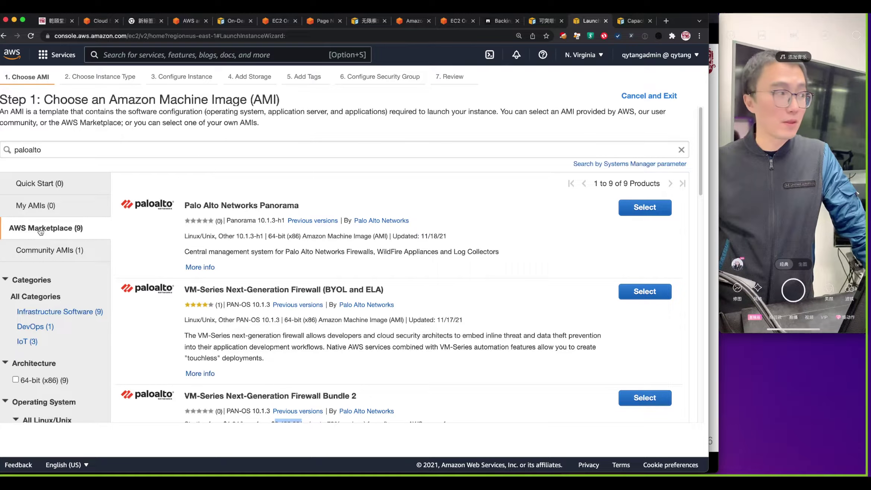
Step: Clear the Marketplace search, search the Community AMIs for "lamp" and examine the first Bitnami LAMP image's name
left_click(682, 149)
left_click(46, 255)
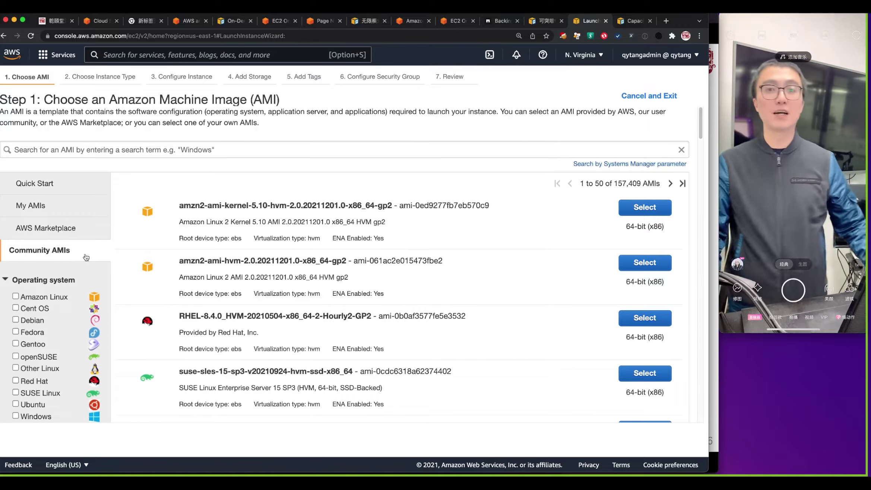
left_click(143, 151)
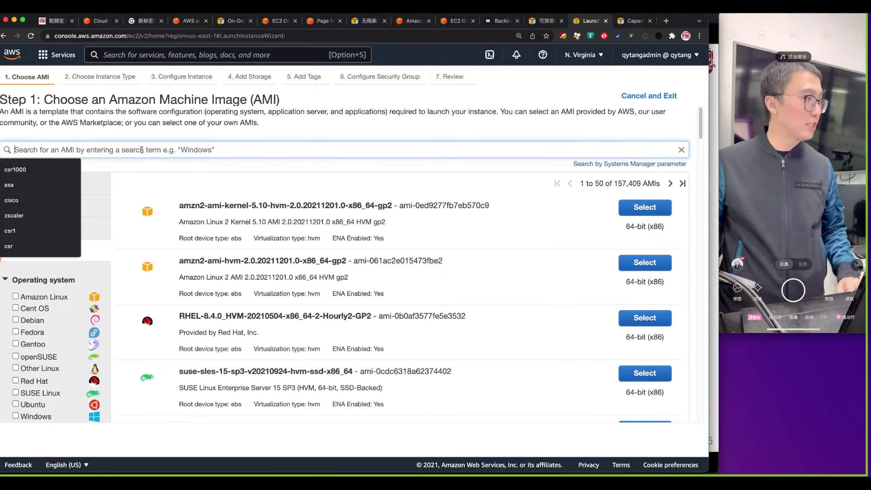
type("lamp")
key("Return")
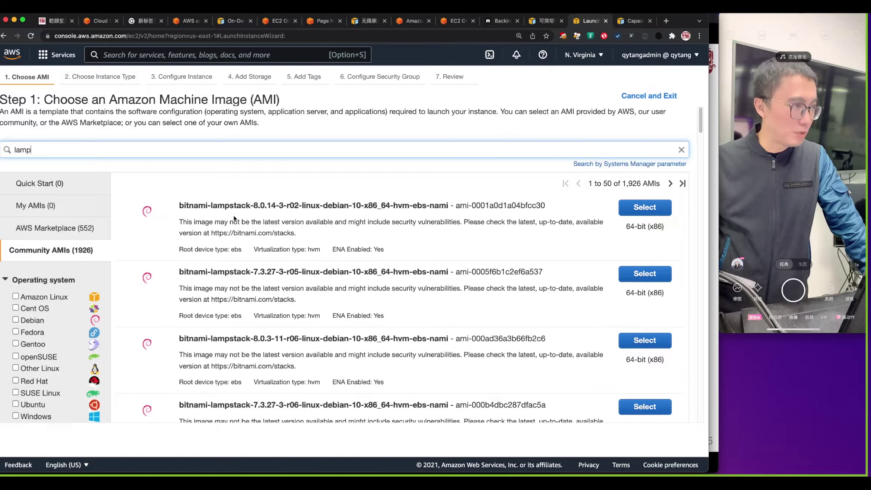
left_click_drag(213, 205, 226, 204)
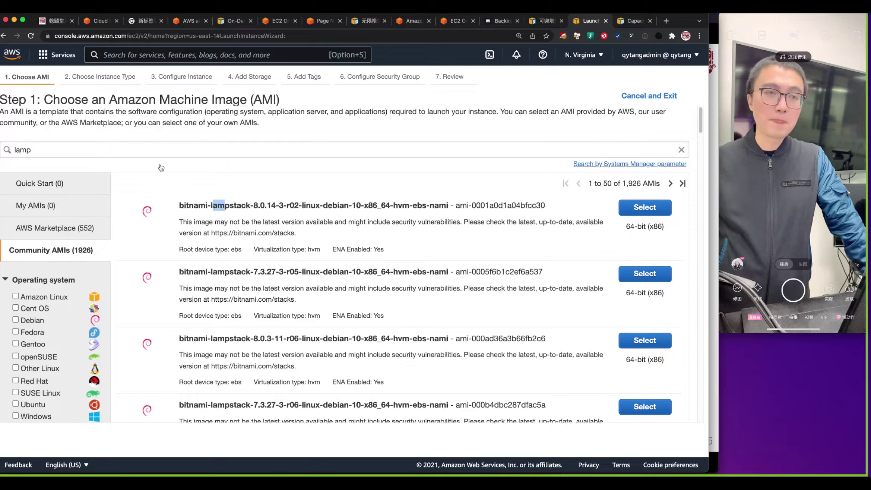
Step: Search the Community AMIs for "django" and clear the search term after viewing the results
triple_click(112, 149)
type("django")
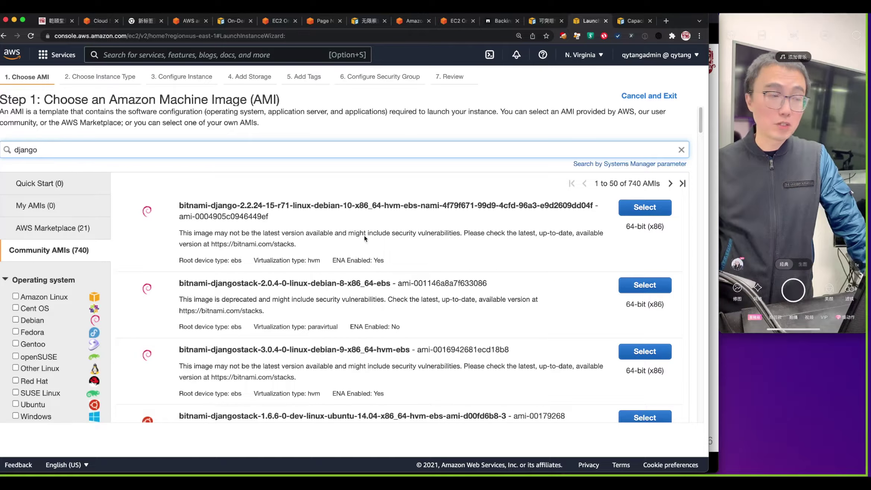
left_click(682, 149)
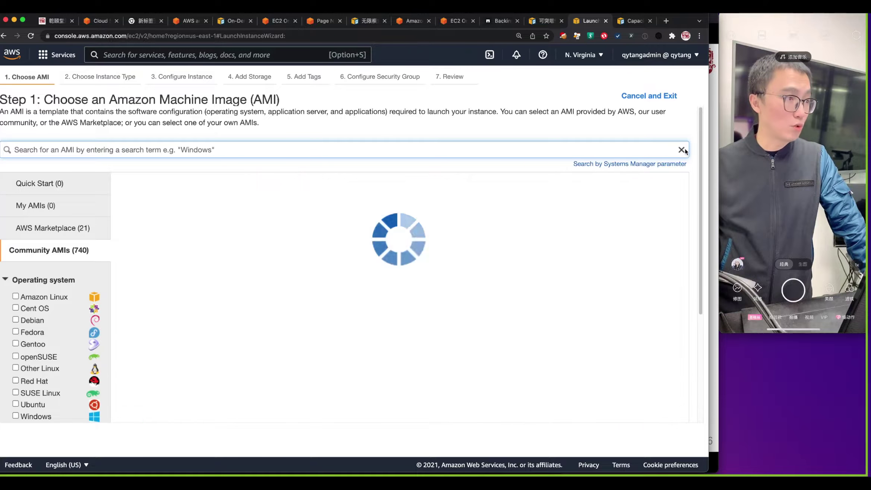
Step: Choose the Quick Start image Amazon Linux 2 AMI (HVM) - Kernel 4.14, SSD Volume Type, 64-bit (x86), for the instance
left_click(66, 187)
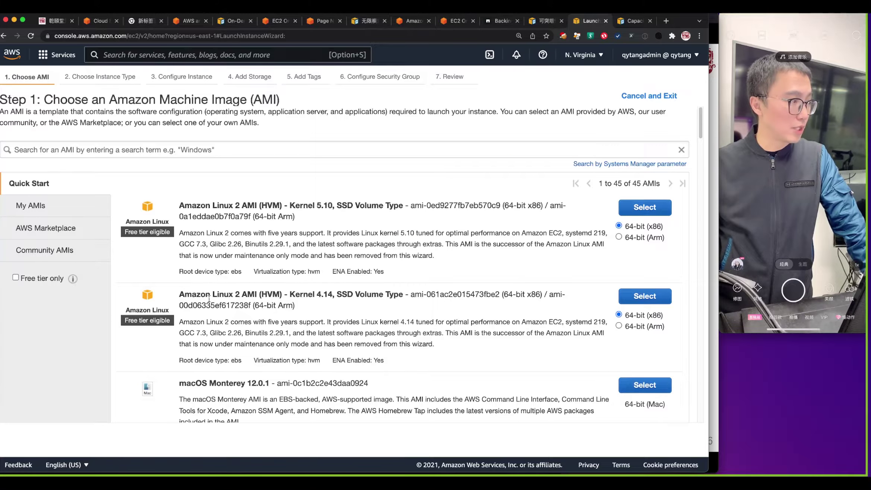
left_click_drag(209, 298, 313, 294)
left_click(305, 290)
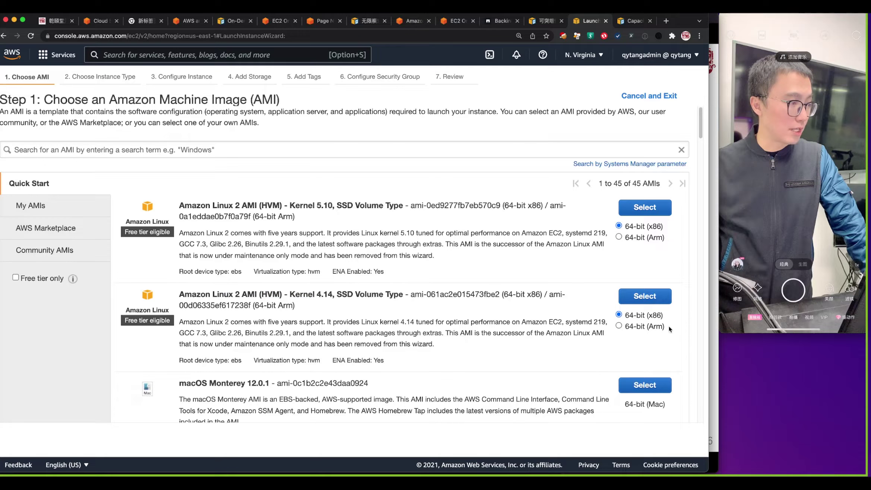
left_click(656, 297)
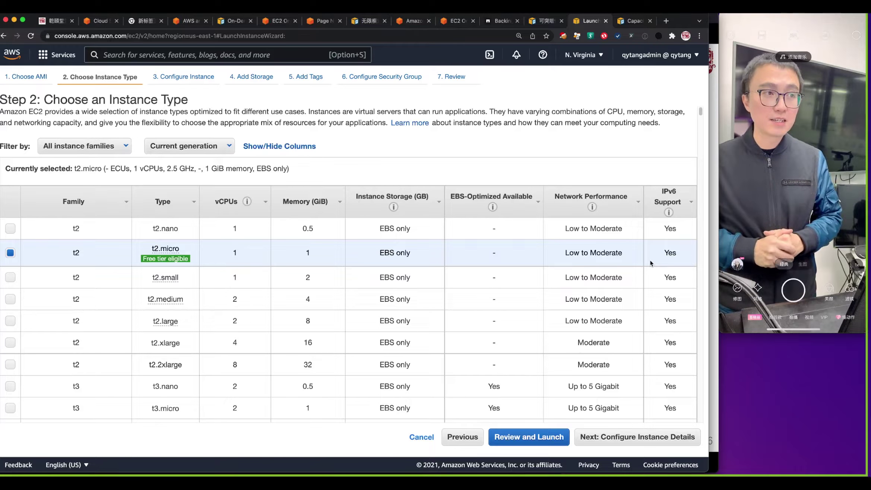
left_click(714, 352)
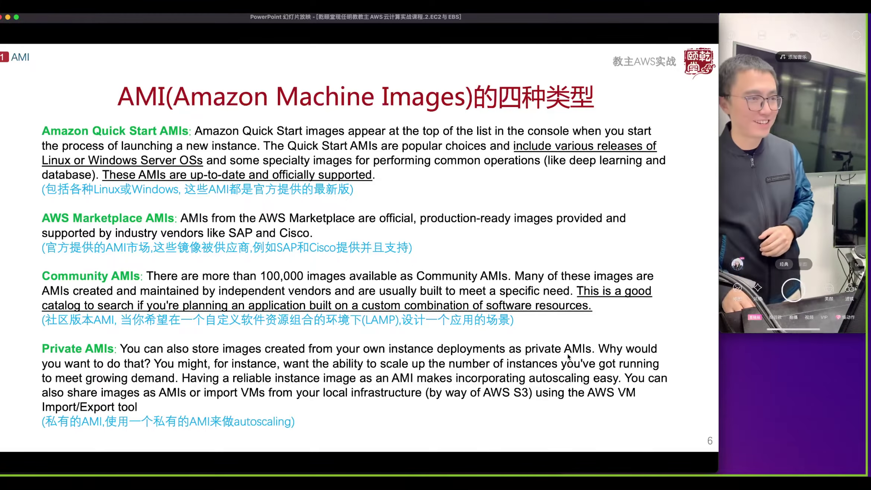
key("Right")
key("Left")
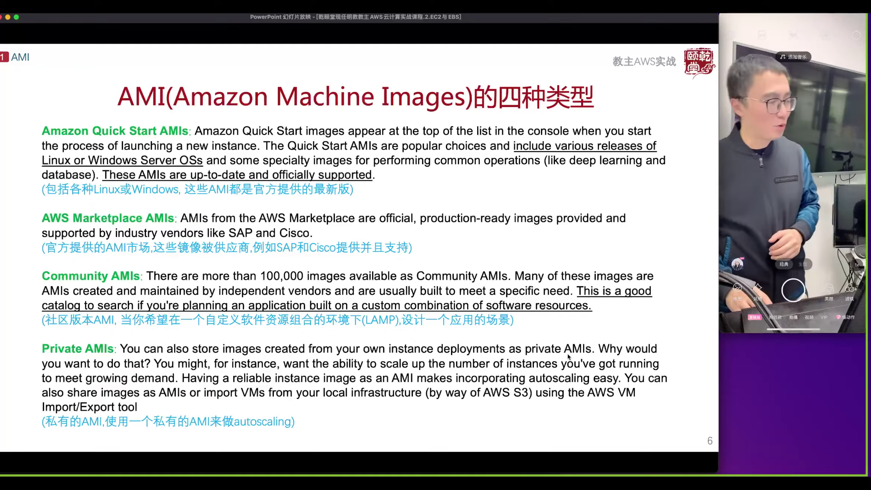
key("Right")
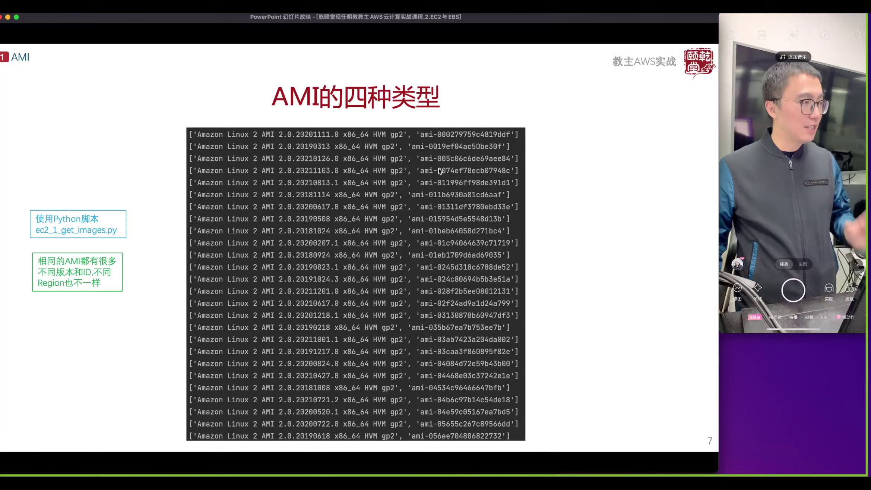
key("super+Tab")
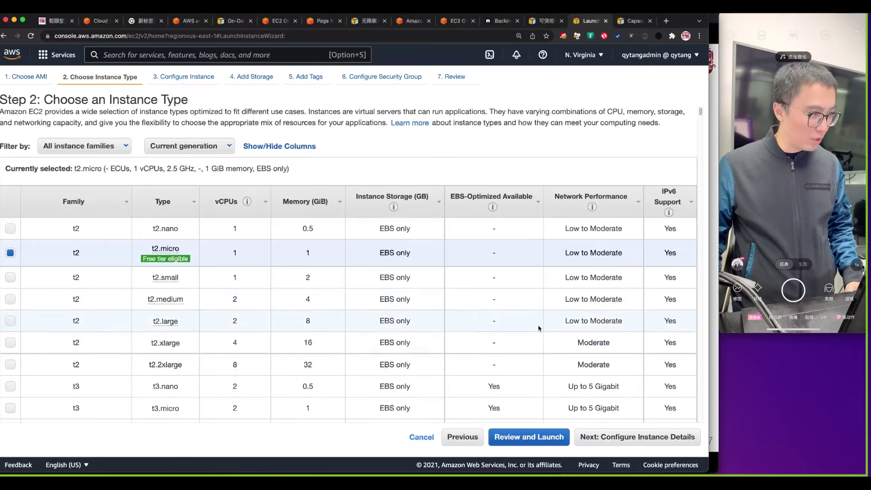
Step: Return to the AMI selection step and examine the 64-bit x86 AMI ID of Amazon Linux 2 Kernel 5.10 alongside the list of AWS regions
left_click(458, 439)
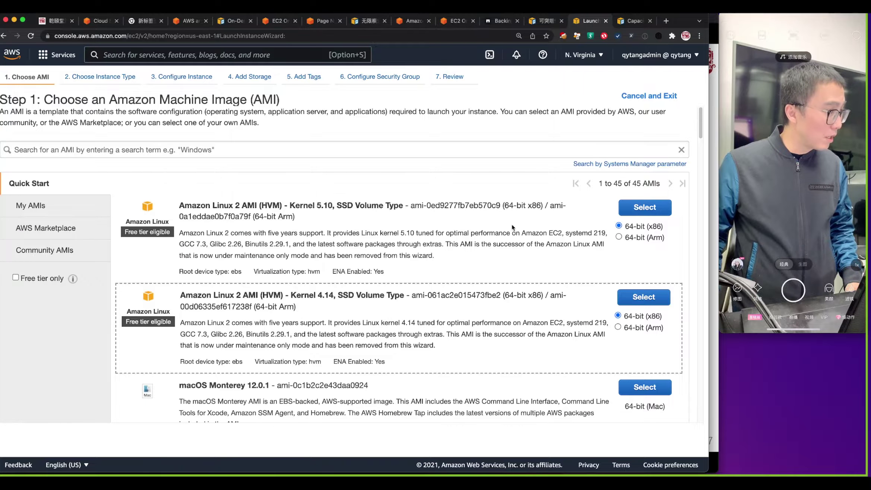
left_click_drag(412, 205, 501, 206)
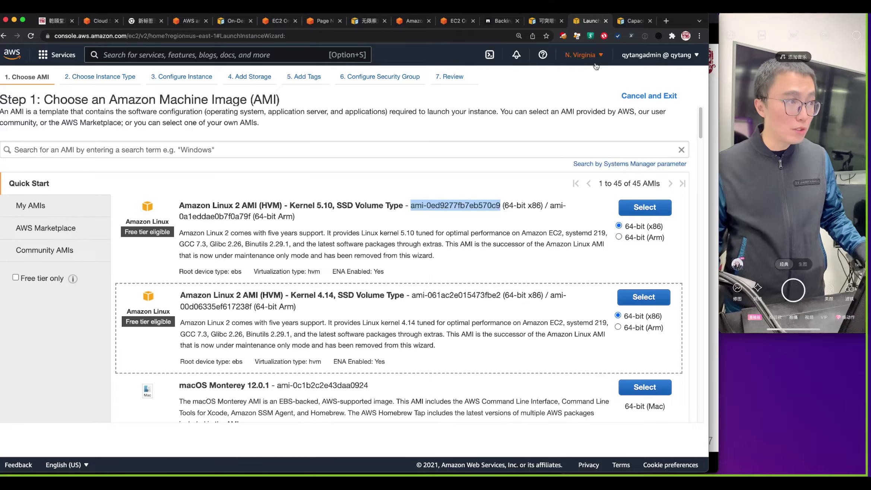
left_click(585, 55)
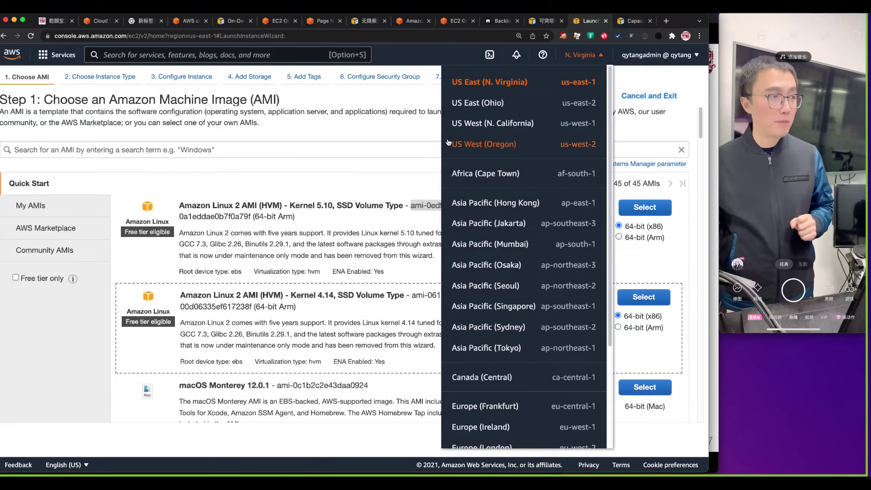
left_click(429, 186)
left_click_drag(417, 204, 497, 208)
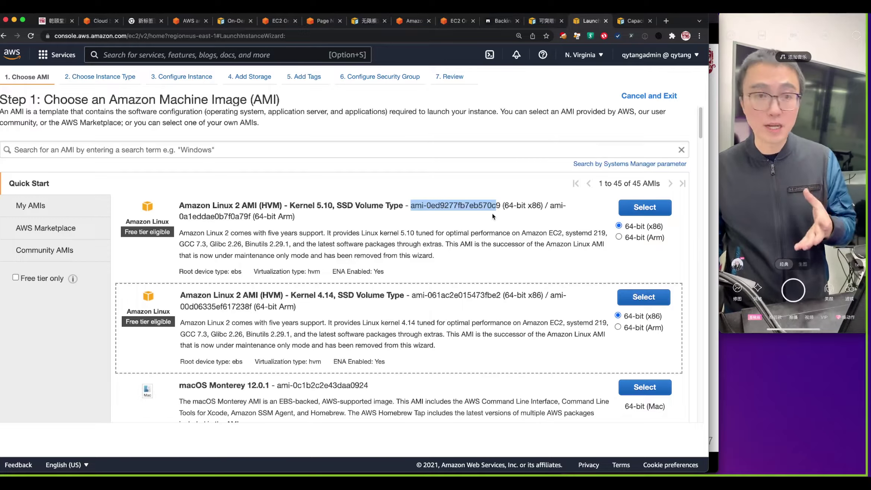
left_click_drag(499, 208, 412, 208)
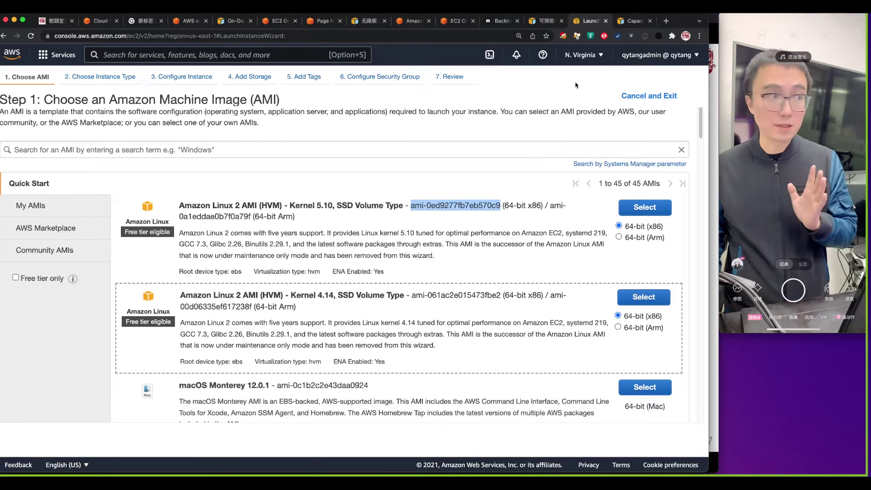
left_click(583, 55)
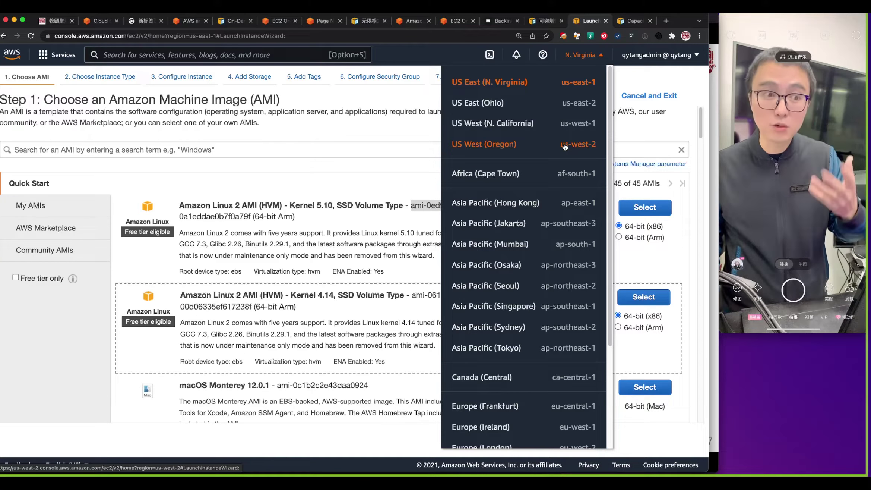
left_click_drag(410, 205, 509, 203)
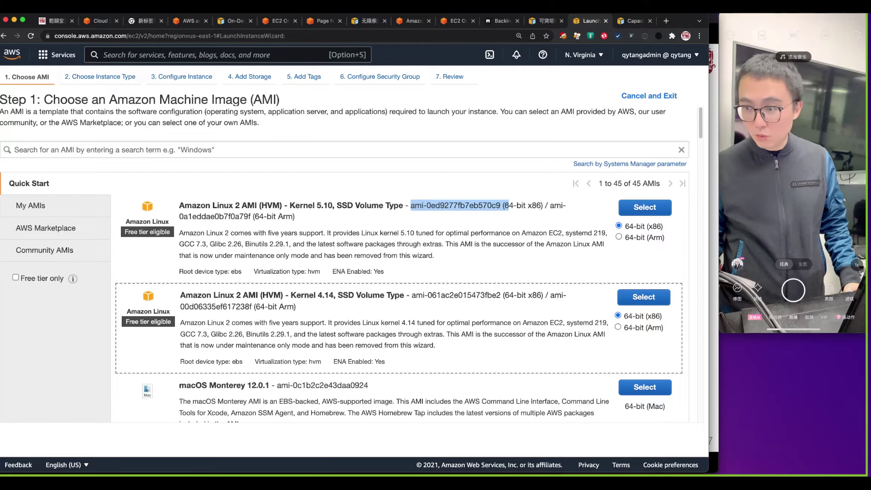
Step: Switch to PyCharm and bring up the AWSRegionArch2AMI mapping in ec2_1_full.yaml, widening the editor and the window
key("super+Tab")
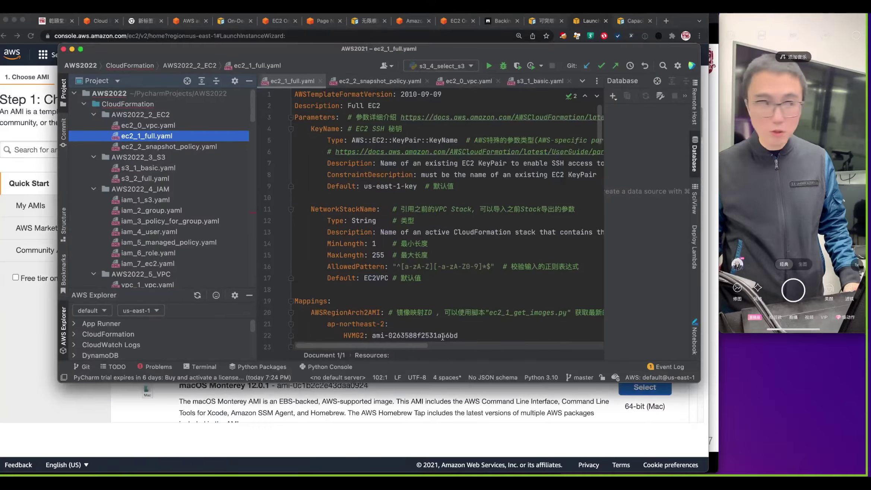
left_click_drag(512, 53, 464, 85)
key("super+Tab")
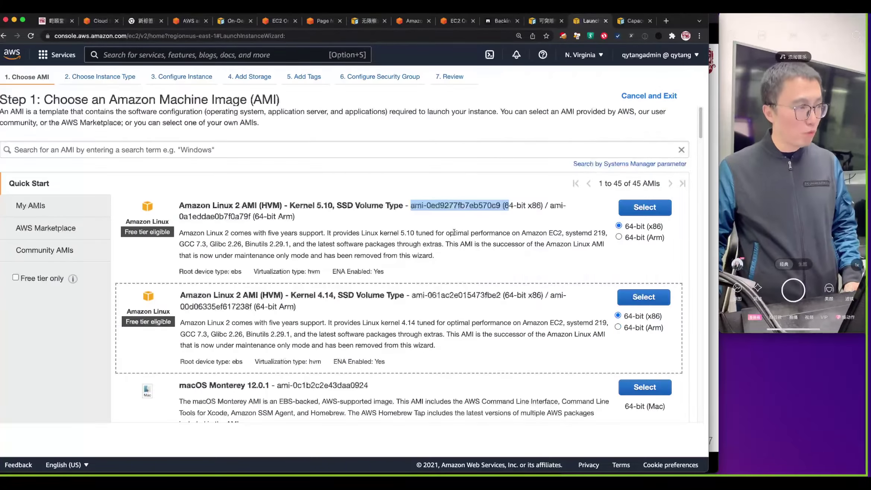
key("super+Tab")
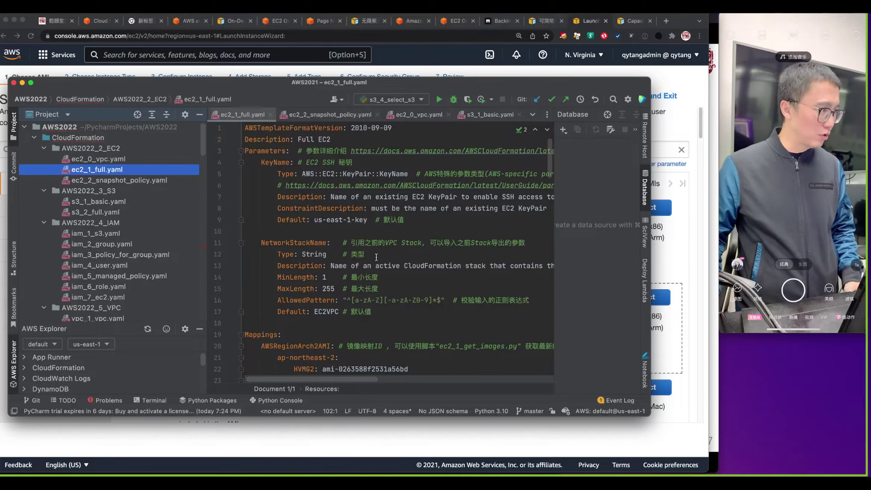
scroll(374, 255, "down", 5)
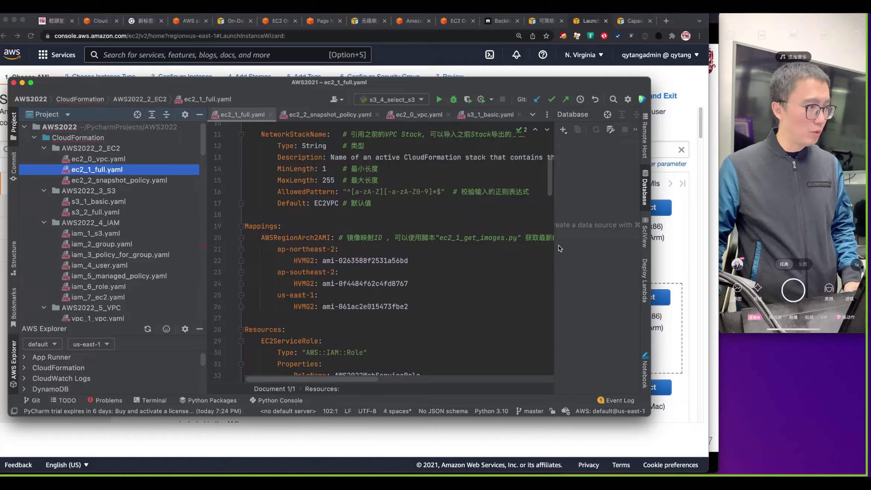
left_click_drag(555, 247, 597, 250)
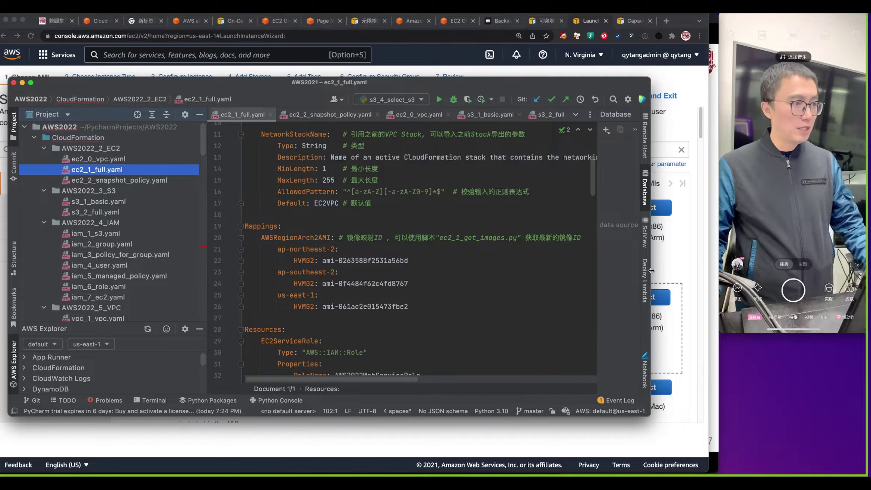
left_click_drag(652, 273, 695, 273)
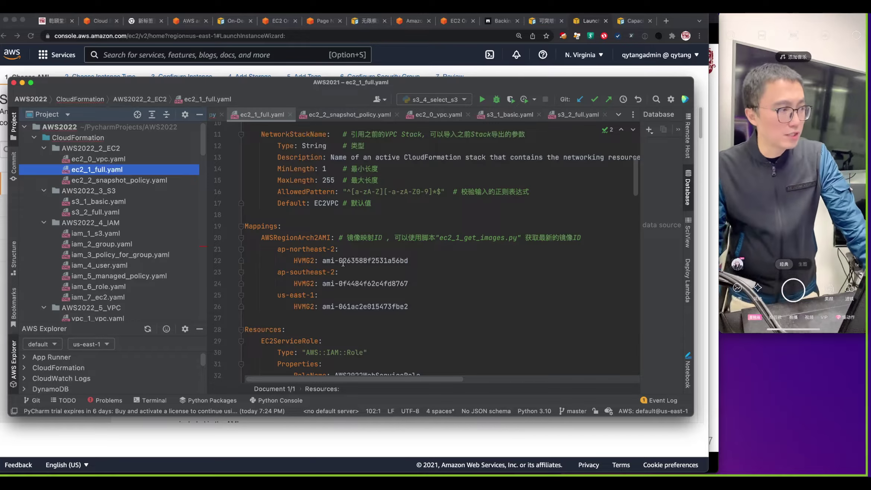
Step: Examine the AMI IDs mapped to ap-northeast-2, ap-southeast-2 and us-east-1, and return to the AMI selection page in the browser
left_click_drag(323, 261, 410, 261)
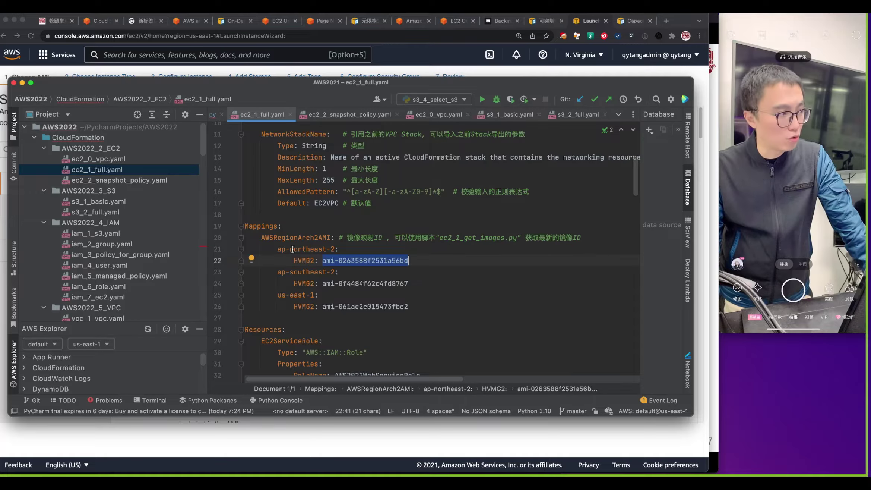
left_click_drag(290, 249, 338, 249)
left_click_drag(274, 272, 334, 273)
left_click_drag(278, 294, 320, 295)
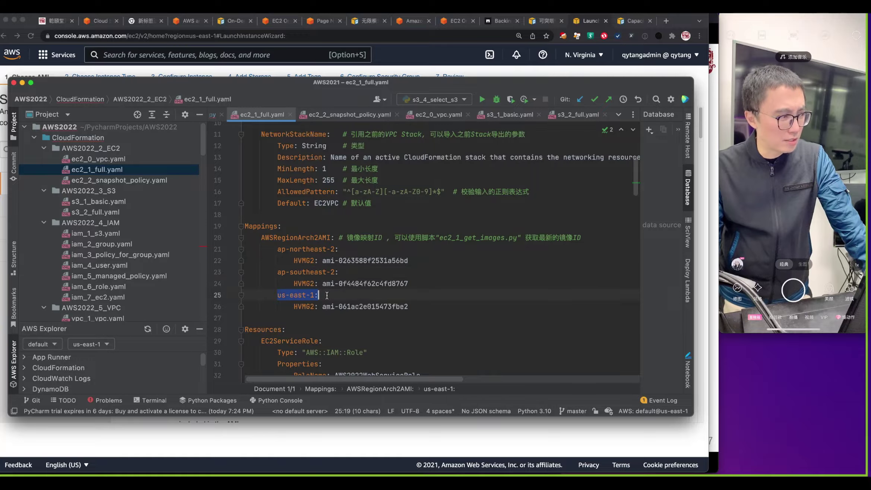
left_click(365, 261)
left_click(363, 283)
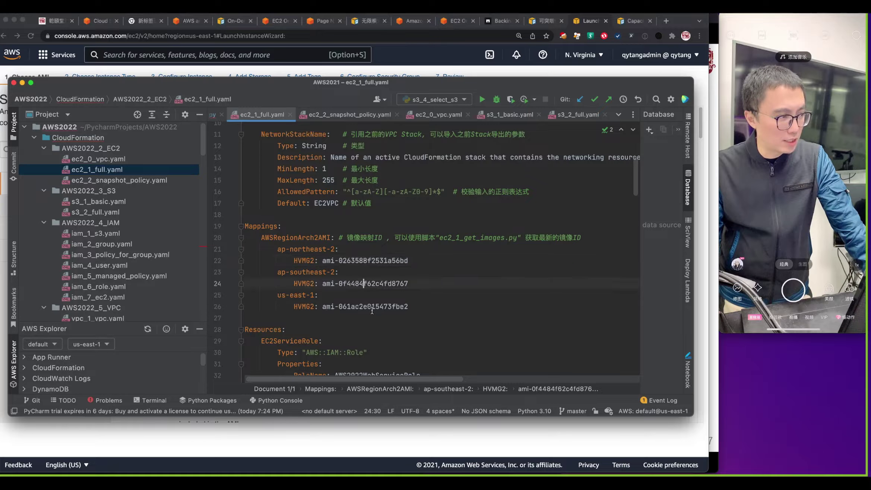
left_click(372, 306)
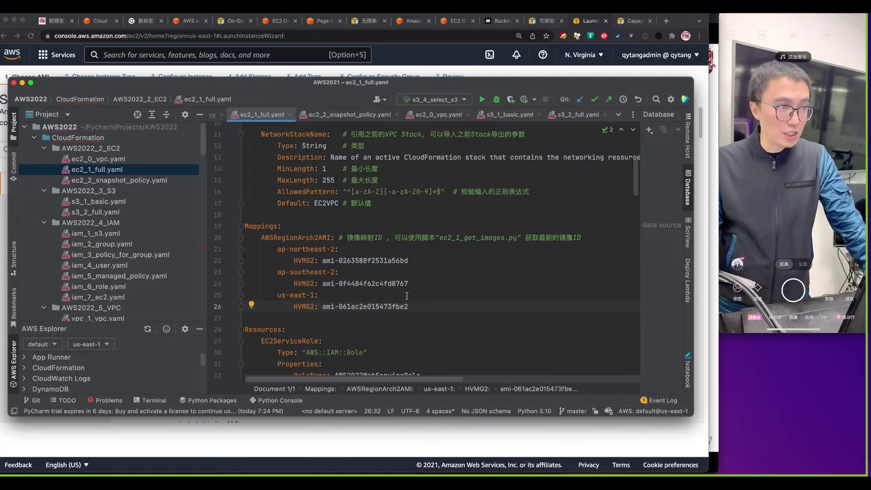
left_click(410, 261)
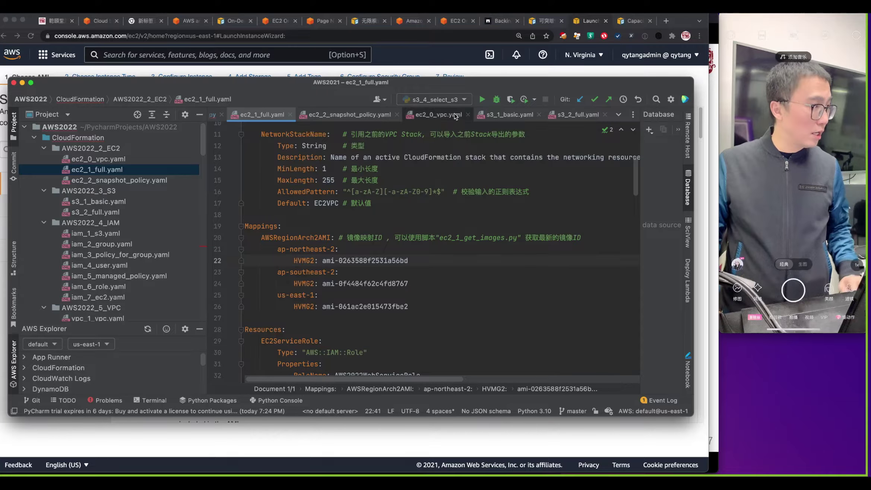
double_click(24, 86)
left_click(24, 85)
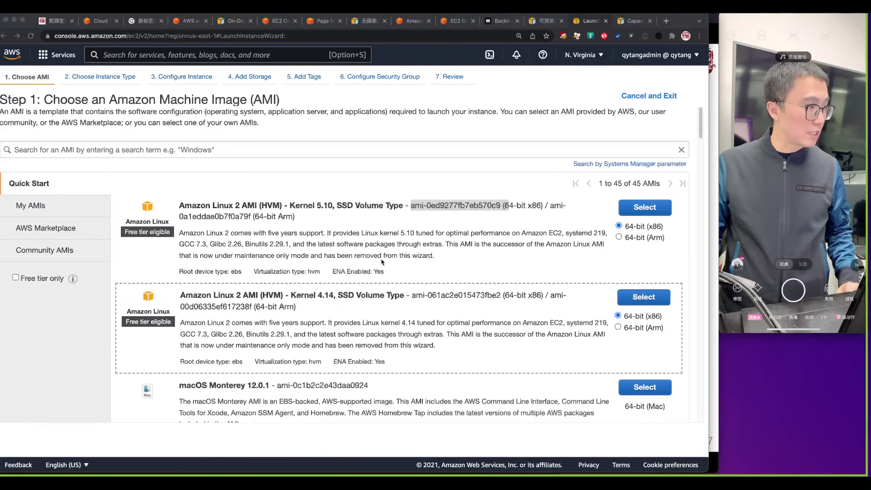
left_click(502, 298)
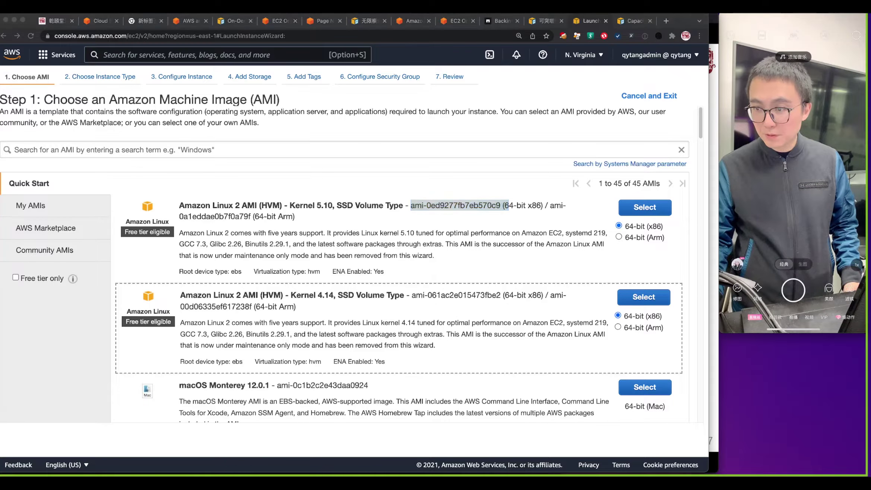
Step: Switch to PyCharm, open ec2_1_get_images.py from the Scripts AWS2022_2_EC2 folder and examine its active image description filter
key("super+Tab")
scroll(135, 285, "down", 20)
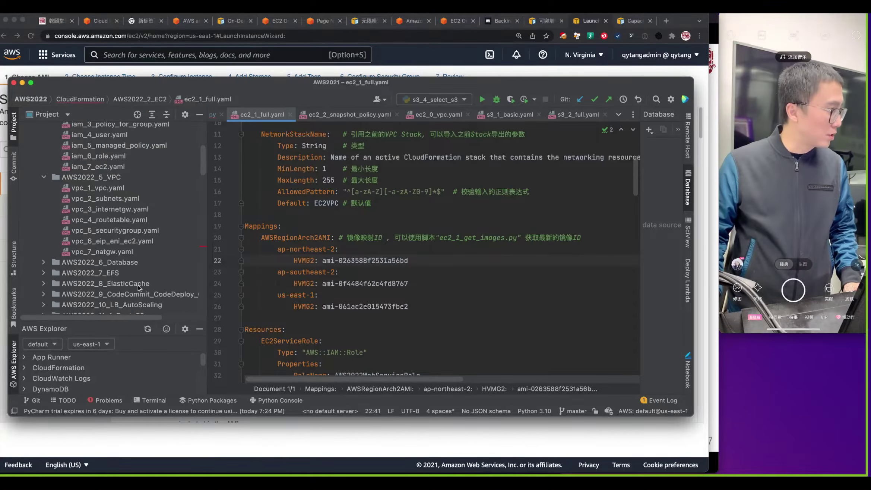
scroll(133, 295, "down", 15)
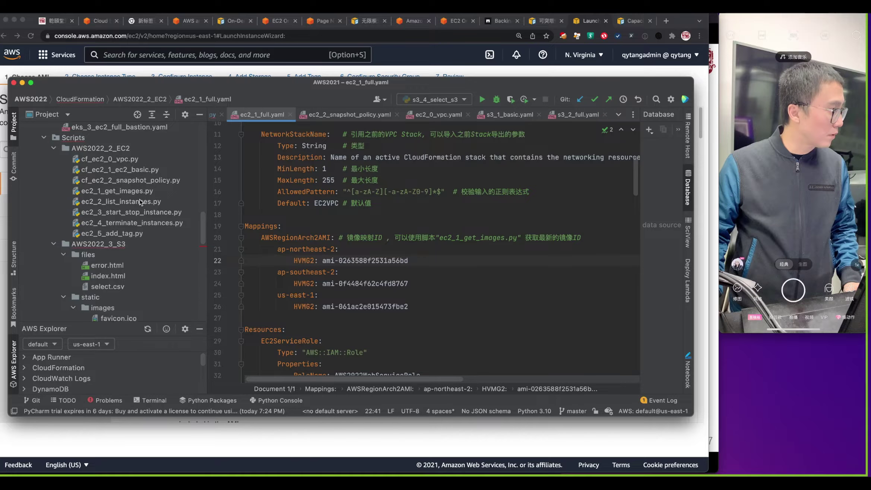
double_click(141, 191)
scroll(447, 279, "down", 3)
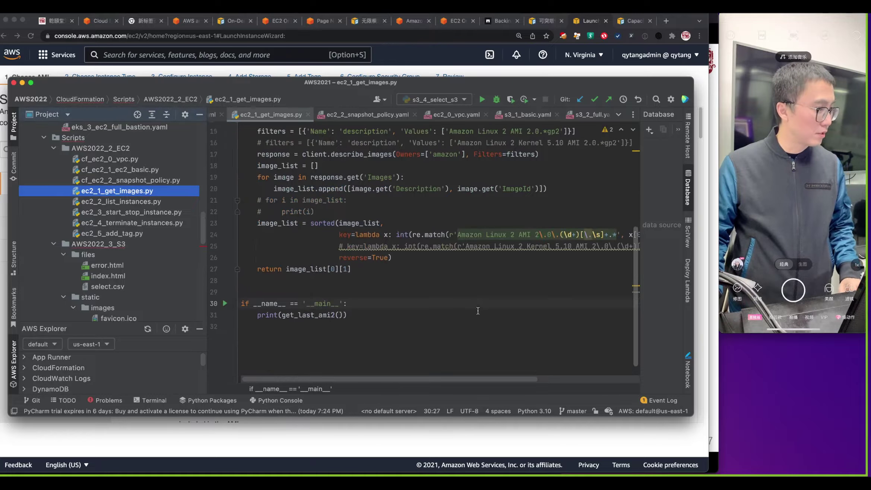
left_click(428, 310)
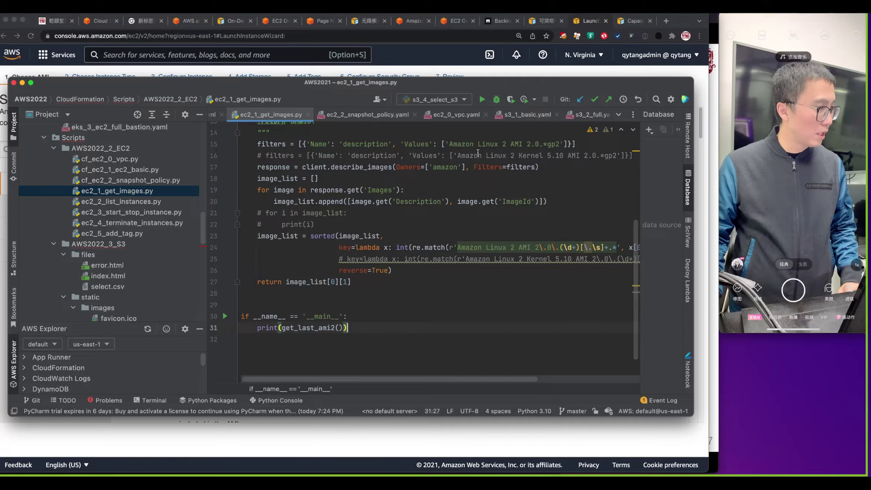
left_click_drag(449, 144, 559, 144)
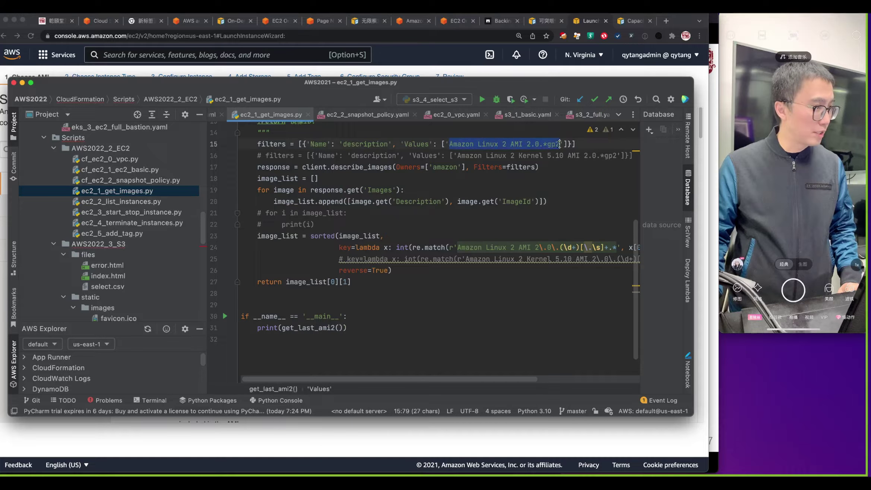
left_click(426, 317)
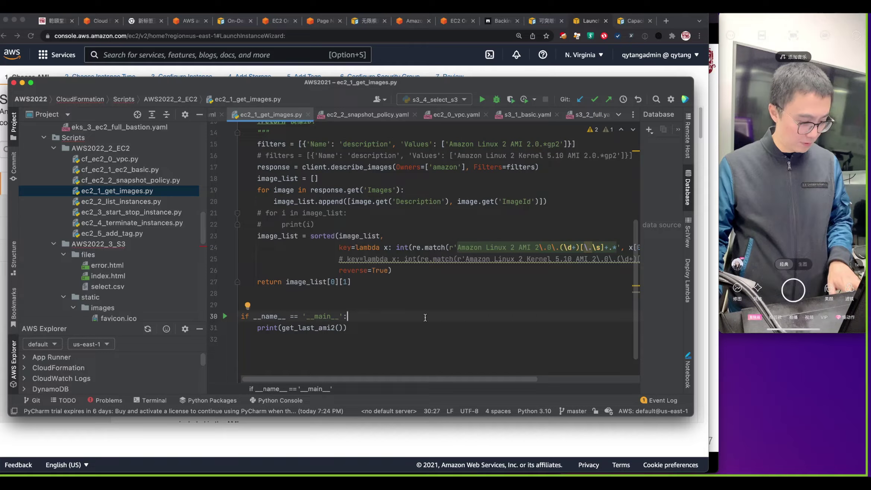
Step: Run the ec2_1_get_images.py script and highlight the AMI ID printed in its output
key("ctrl+shift+r")
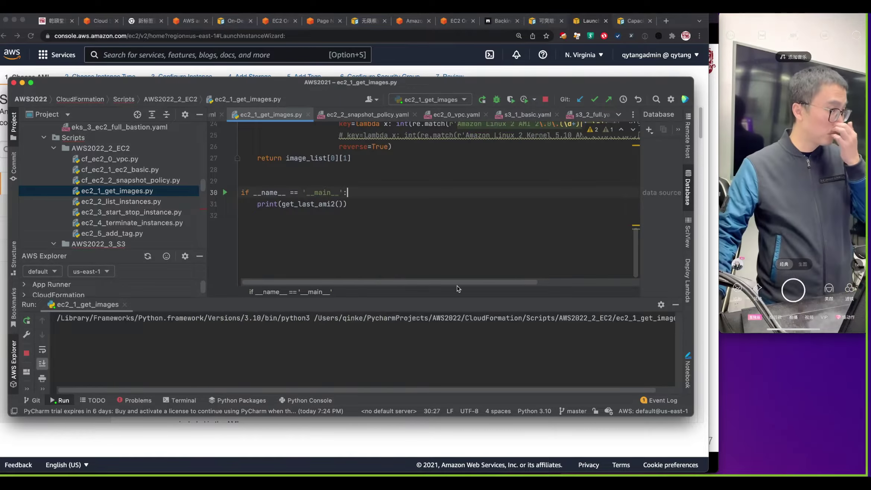
scroll(436, 233, "up", 4)
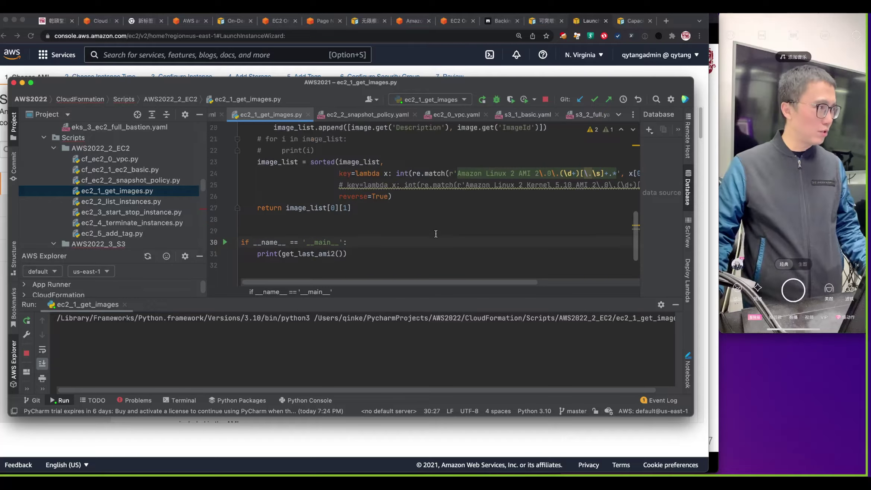
scroll(435, 234, "up", 1)
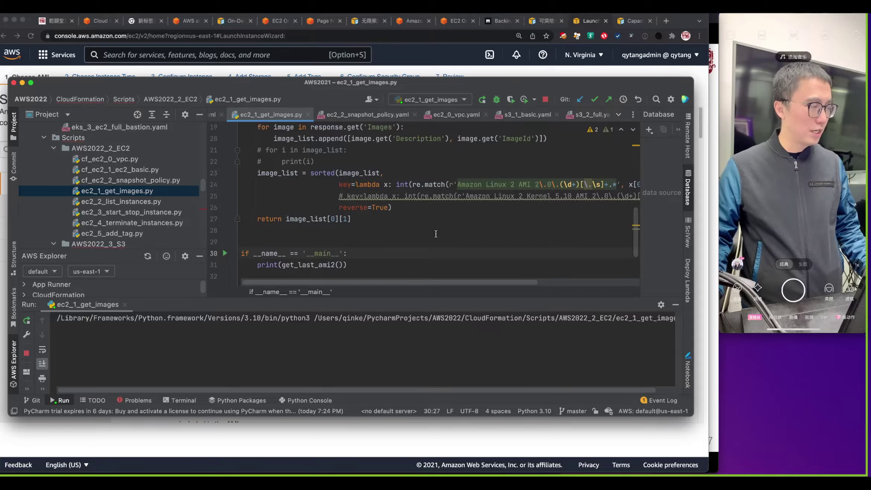
left_click_drag(439, 298, 439, 285)
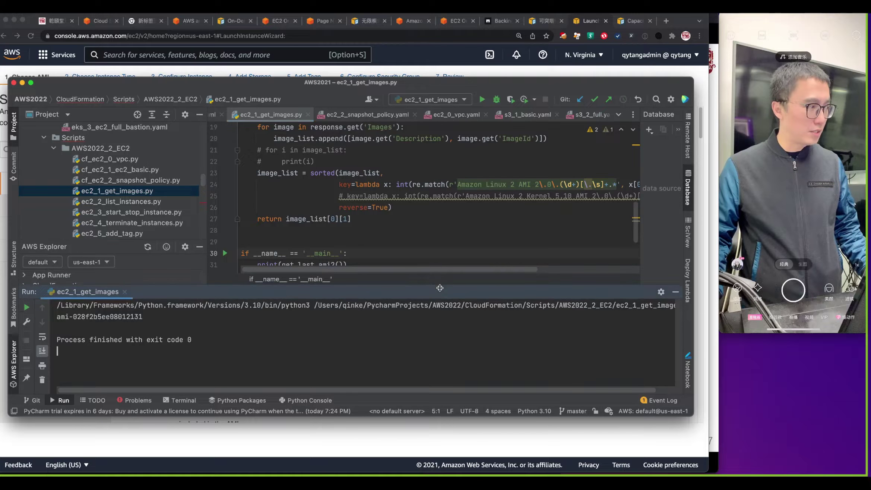
left_click_drag(143, 316, 57, 316)
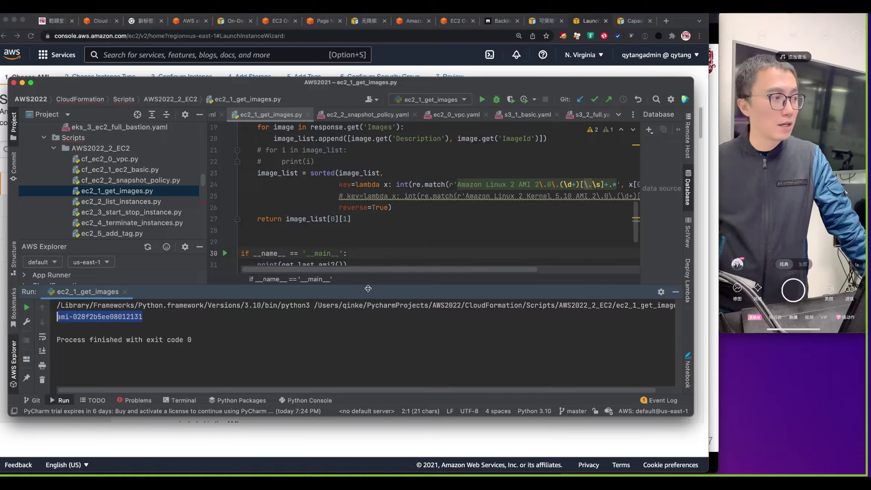
Step: Examine the region_name of the script's active boto3 client and the description filter in get_last_ami2
left_click_drag(369, 294, 369, 323)
scroll(396, 220, "up", 5)
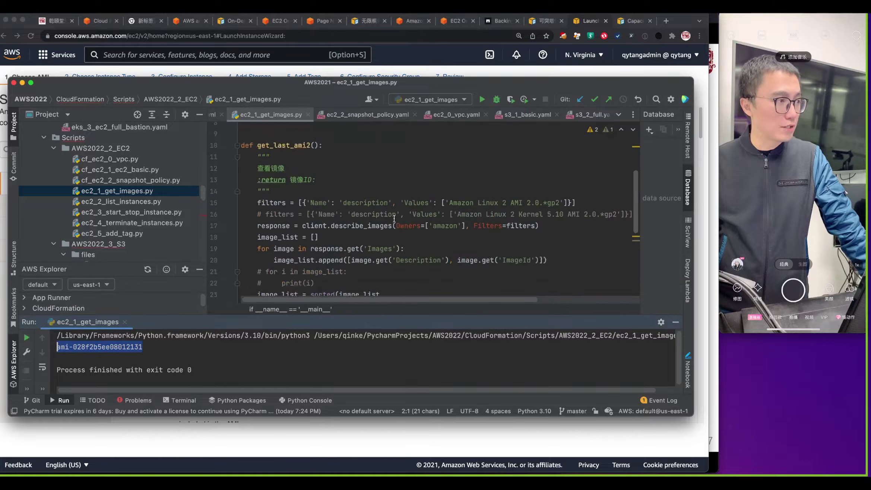
scroll(406, 175, "up", 3)
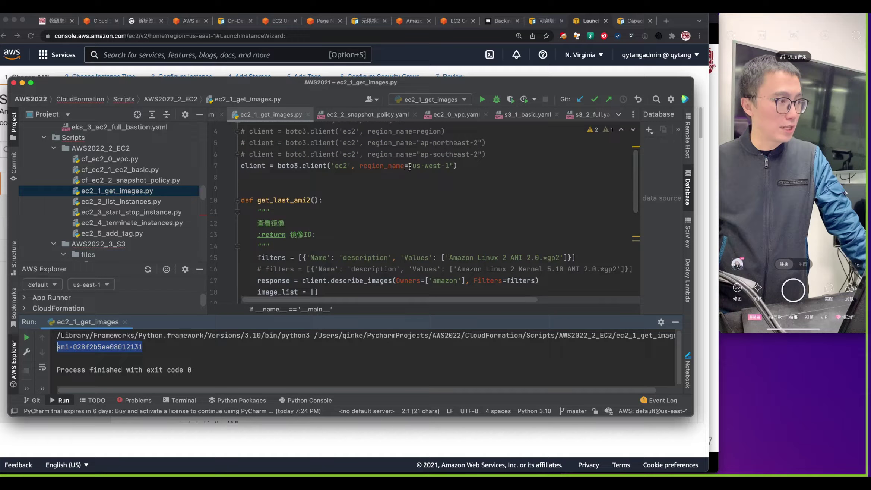
left_click_drag(402, 166, 481, 168)
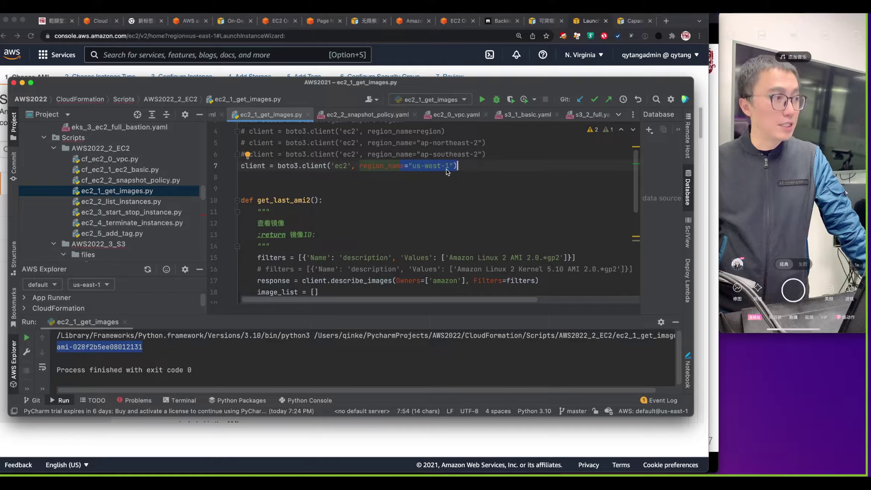
mouse_move(506, 86)
left_mouse_down()
mouse_move(532, 289)
mouse_move(501, 403)
mouse_move(558, 59)
mouse_move(540, 359)
mouse_move(506, 100)
left_mouse_up()
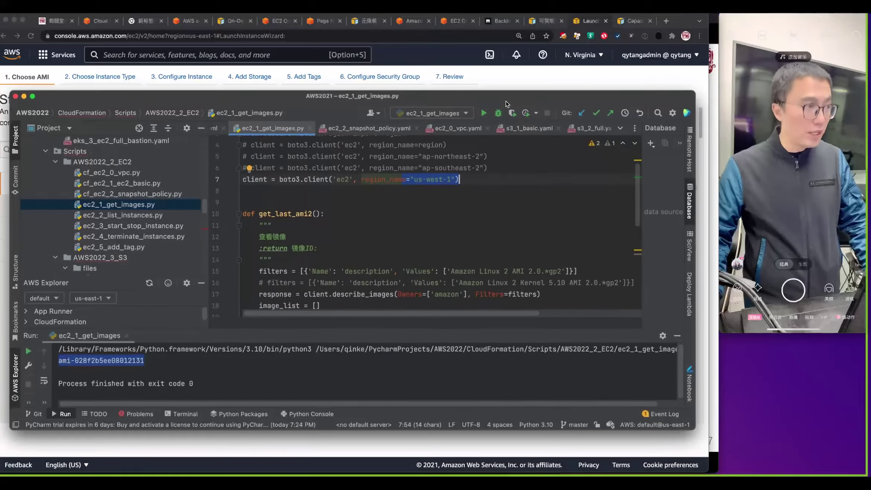
scroll(482, 201, "up", 1)
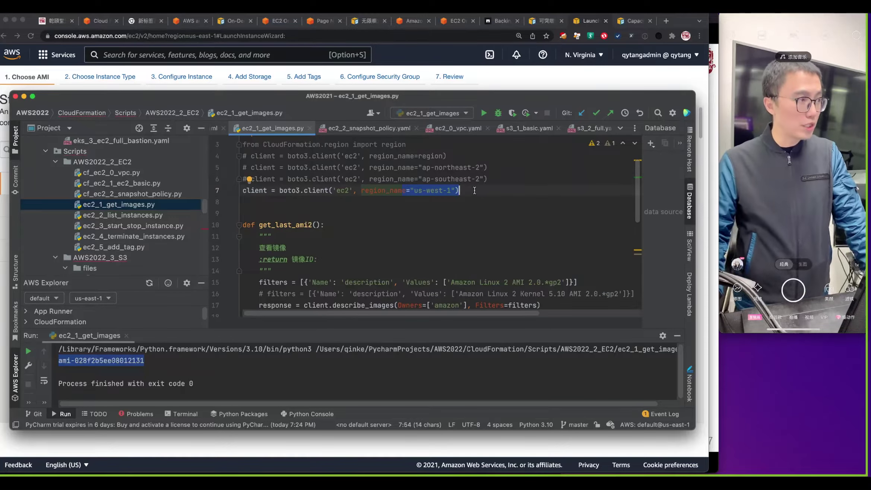
scroll(490, 211, "down", 3)
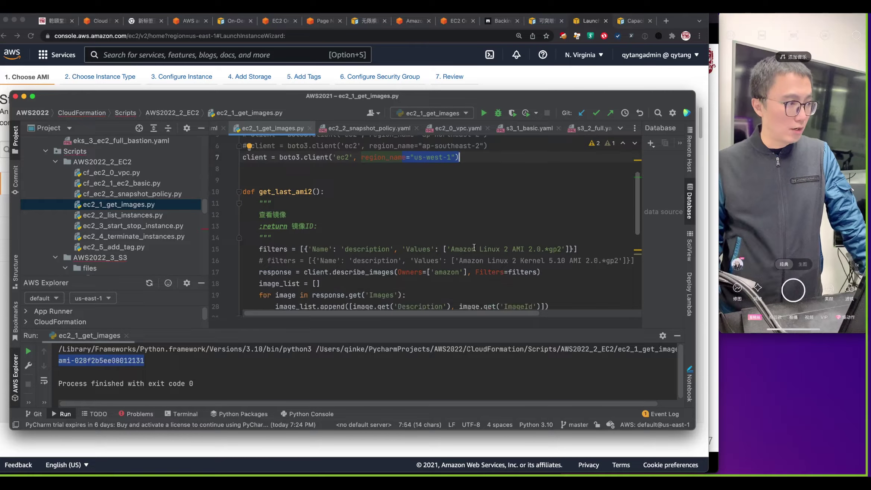
left_click_drag(447, 249, 569, 249)
scroll(536, 261, "down", 5)
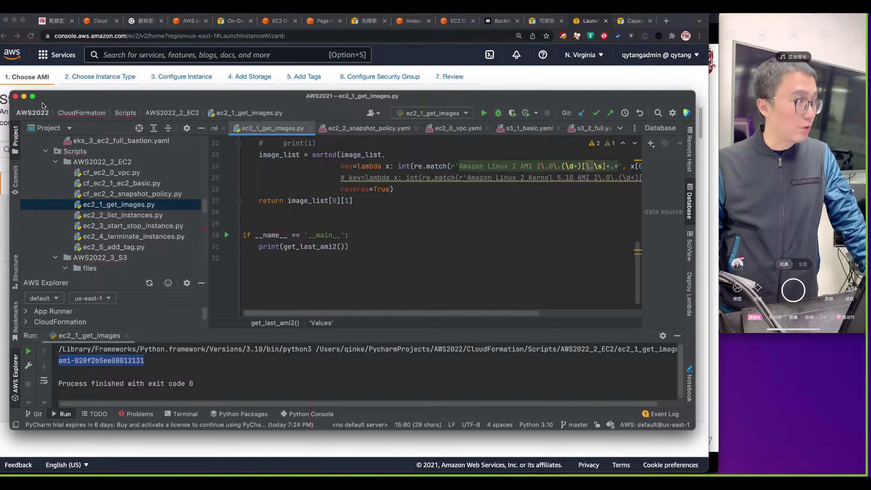
Step: Minimize PyCharm and choose the 64-bit (x86) Amazon Linux 2 AMI (HVM) - Kernel 4.14 for the instance
left_click(25, 96)
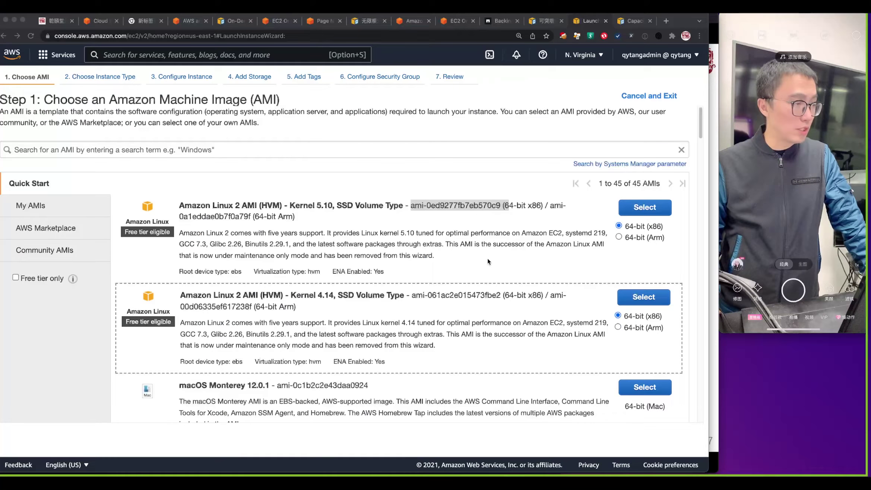
left_click(489, 300)
left_click(638, 302)
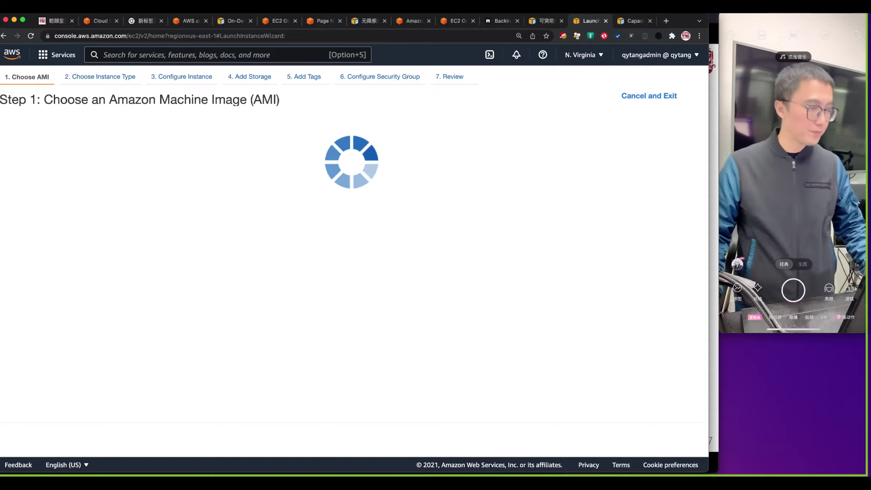
Step: Switch to the PowerPoint slide show and advance to the slide on AMI fees (AMI费用)
left_click(713, 414)
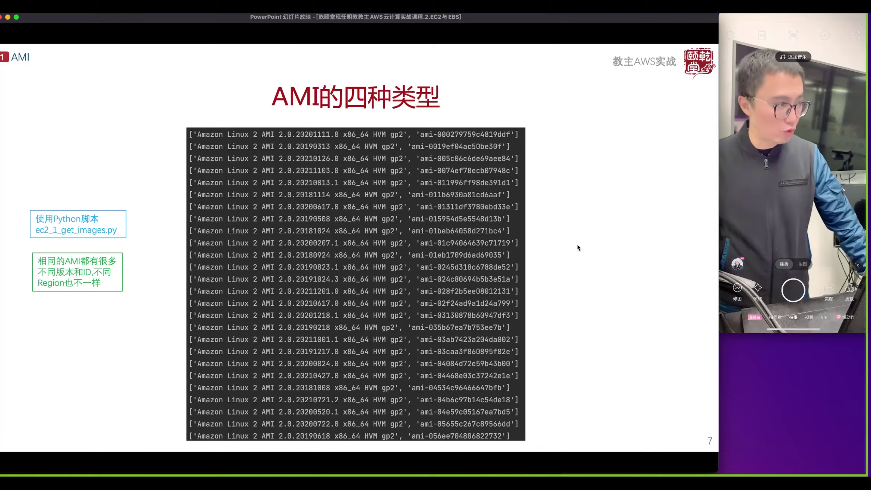
left_click(577, 259)
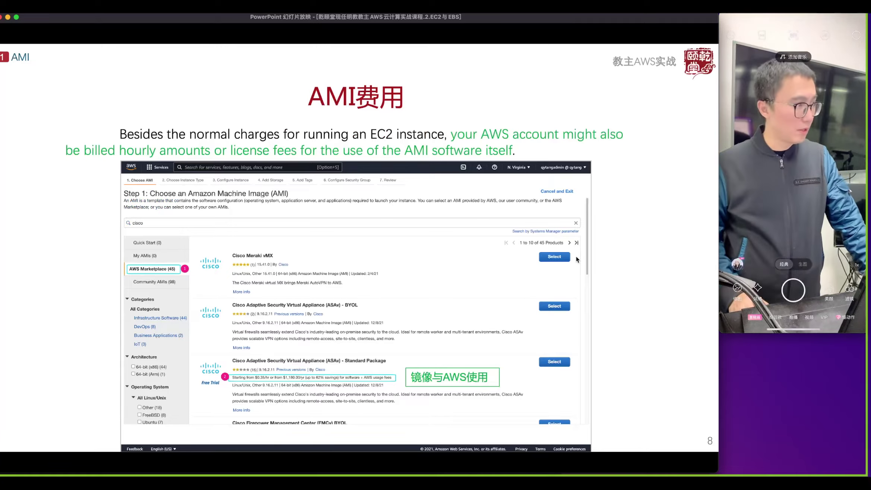
Step: Advance the slide show past the Amazon Linux 2 AMI slide and the section title to the slide on choosing an instance type (选择Instance Type)
left_click(577, 259)
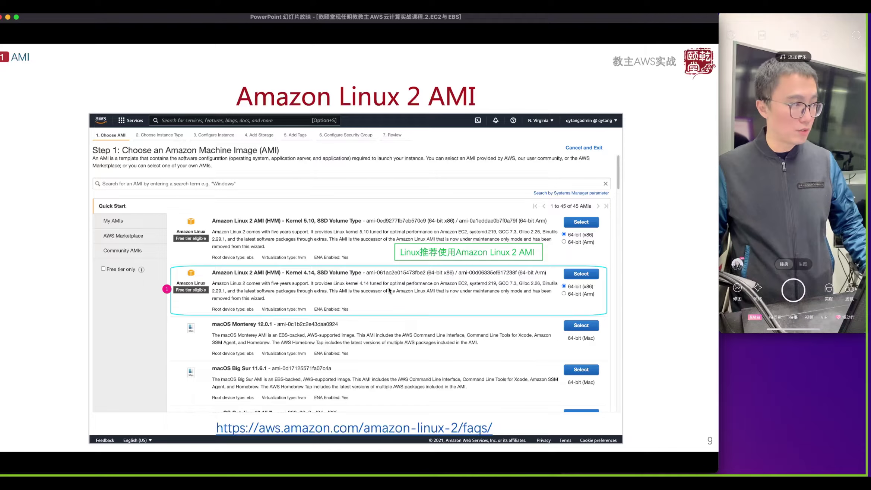
left_click(509, 335)
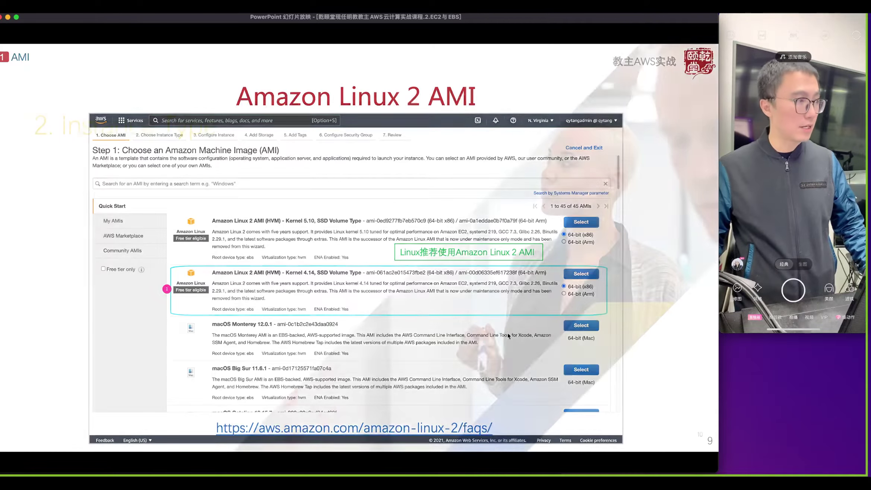
left_click(510, 336)
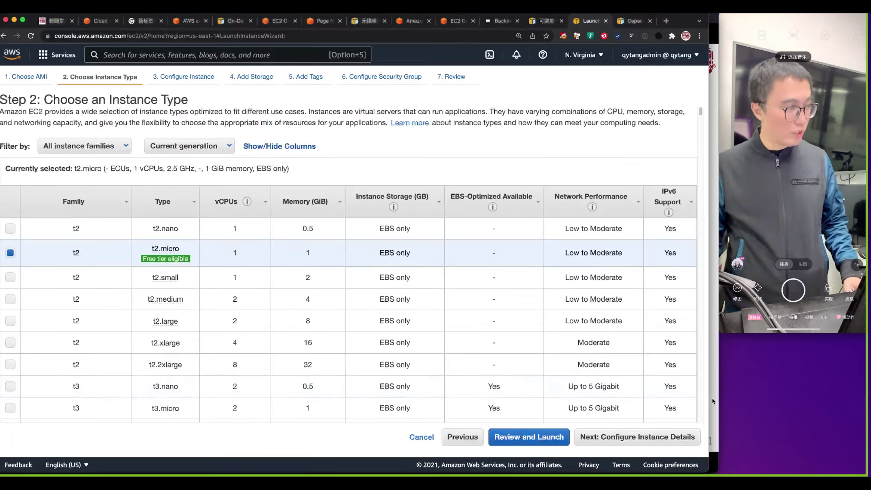
Step: Switch to the AWS console in Chrome, sort the instance types by descending vCPUs, and highlight the memory size of u-9tb1.112xlarge
key("super+Tab")
scroll(536, 356, "down", 15)
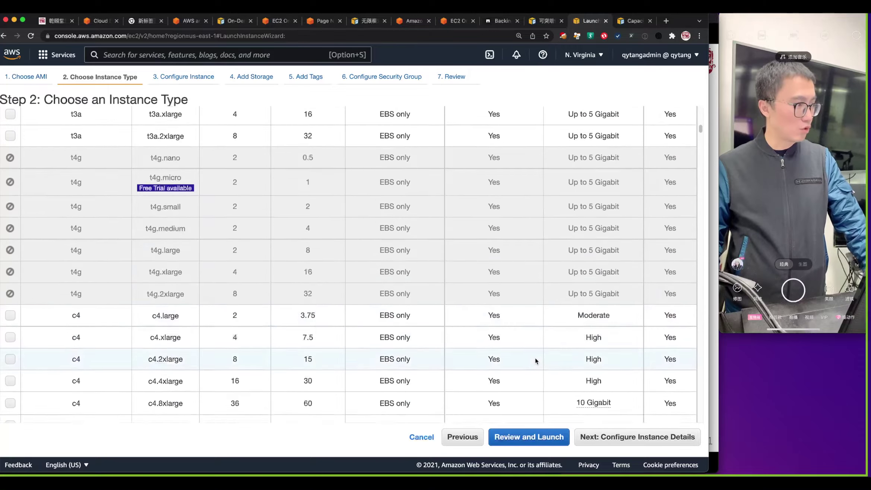
scroll(379, 302, "up", 20)
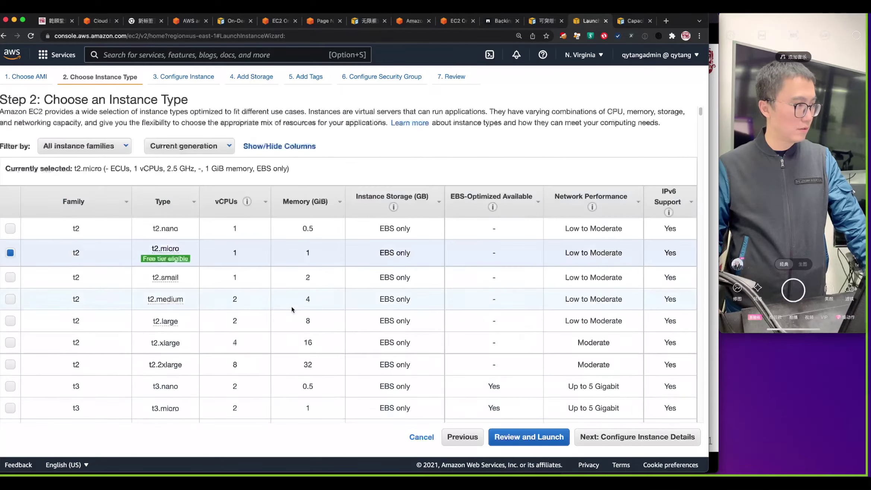
left_click(232, 202)
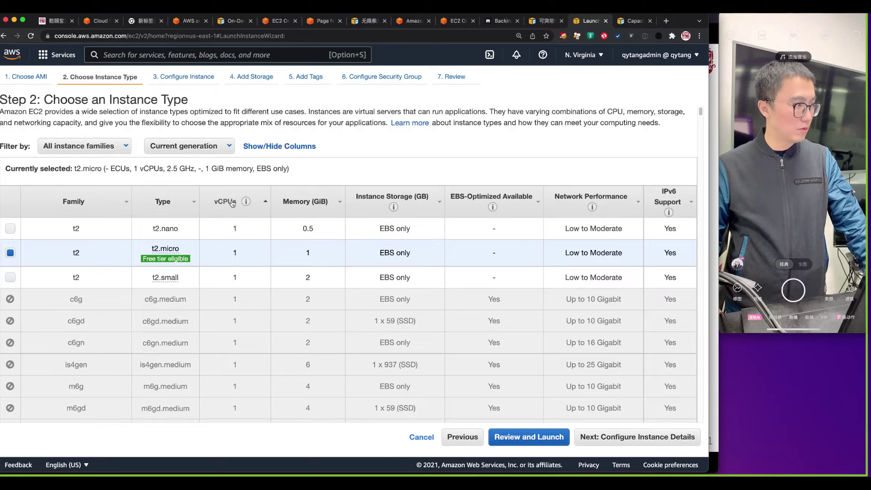
left_click(232, 201)
left_click(242, 231)
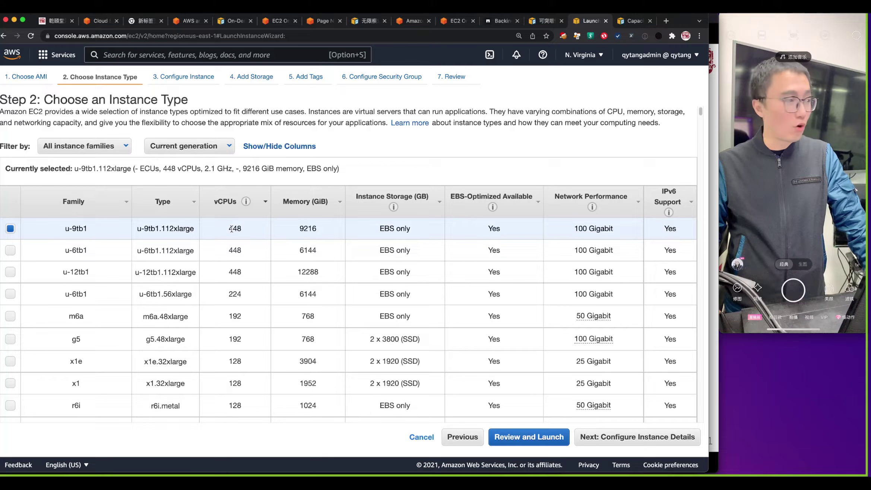
left_click_drag(301, 228, 322, 232)
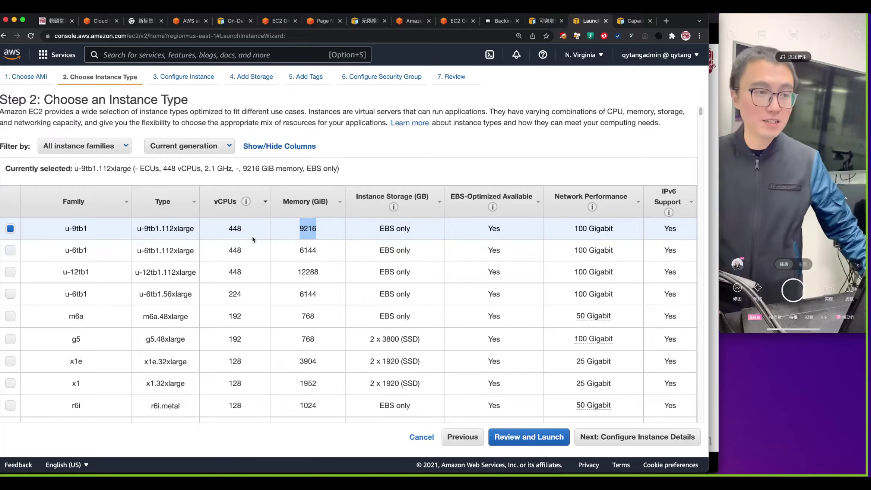
Step: Return to the AMI list, reselect the Amazon Linux 2 AMI (HVM) - Kernel 4.14, and choose the t2.micro instance type
left_click(265, 202)
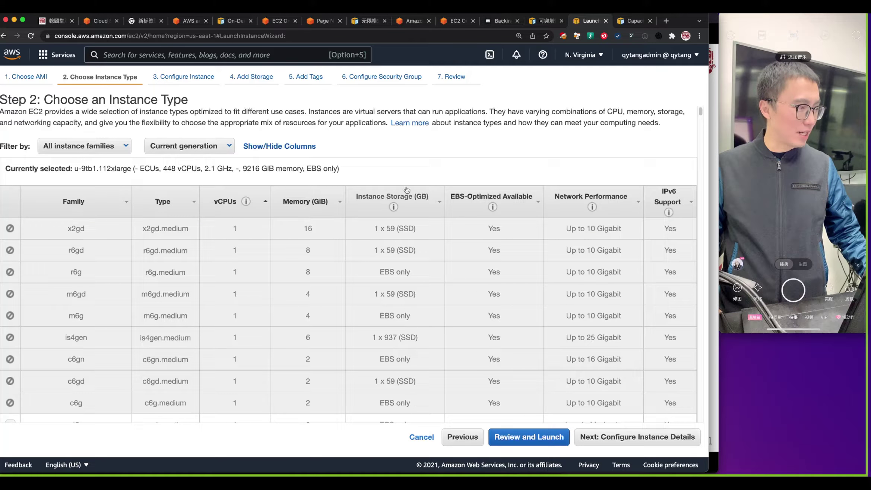
left_click(462, 436)
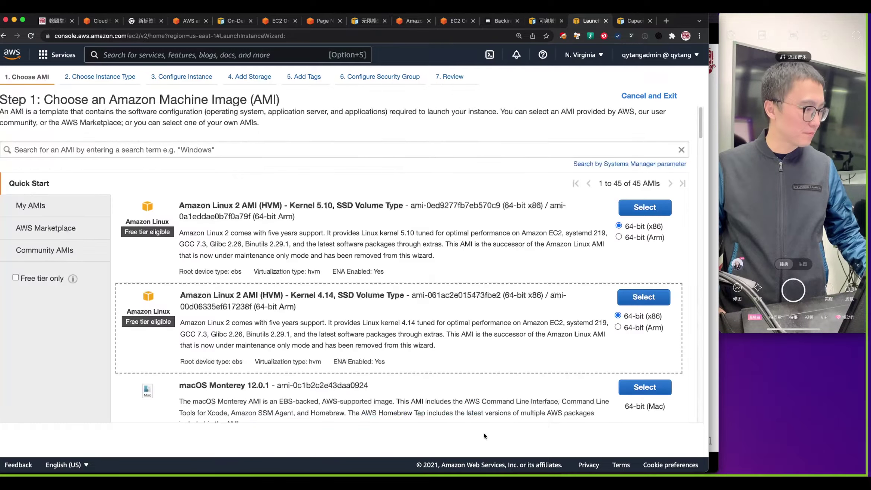
left_click(644, 300)
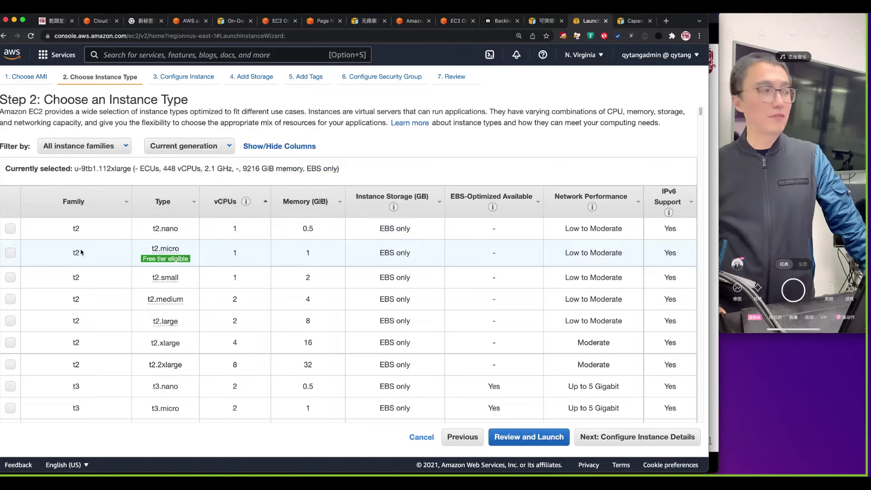
left_click(10, 253)
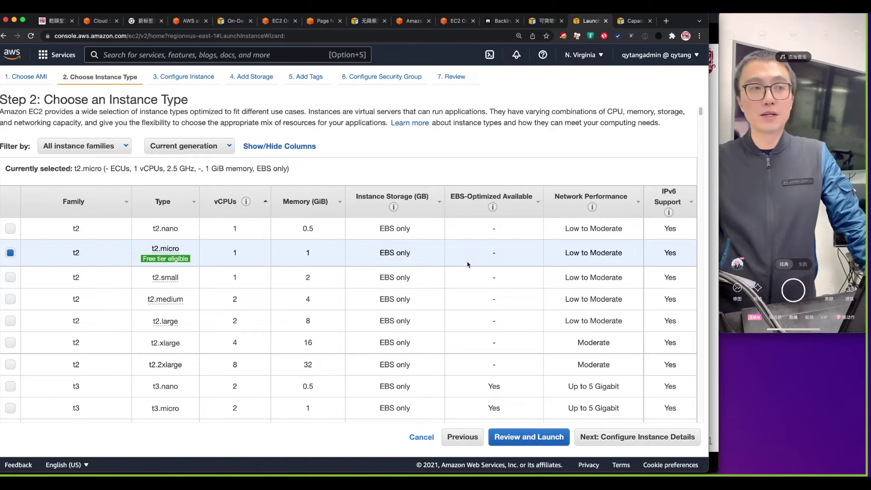
Step: Switch back to the PowerPoint slide show and advance to the Instance Type slide with the table of type families
left_click(717, 366)
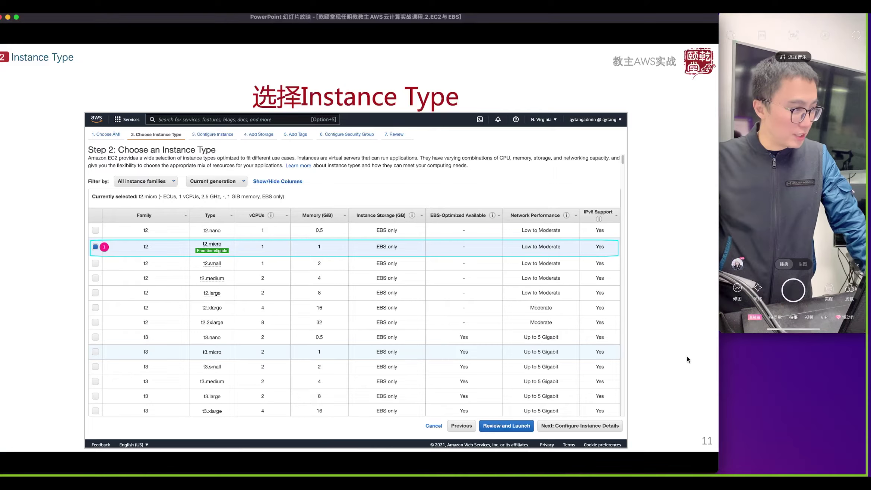
left_click(606, 341)
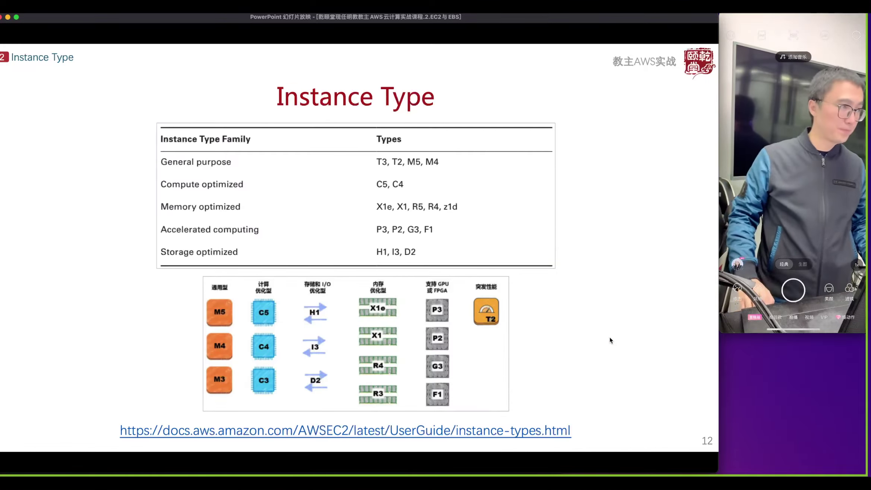